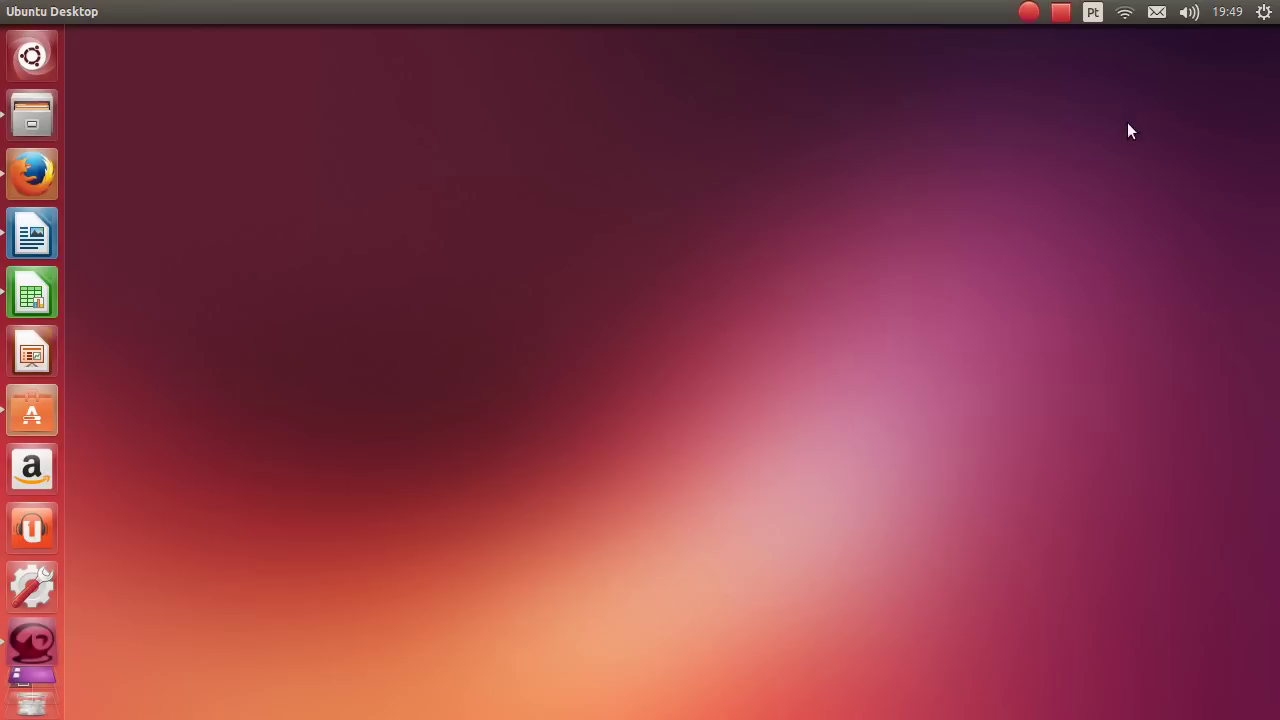
Step: View the computer's system details overview and close the details window
{"action": "left_click", "coordinate": [1264, 12]}
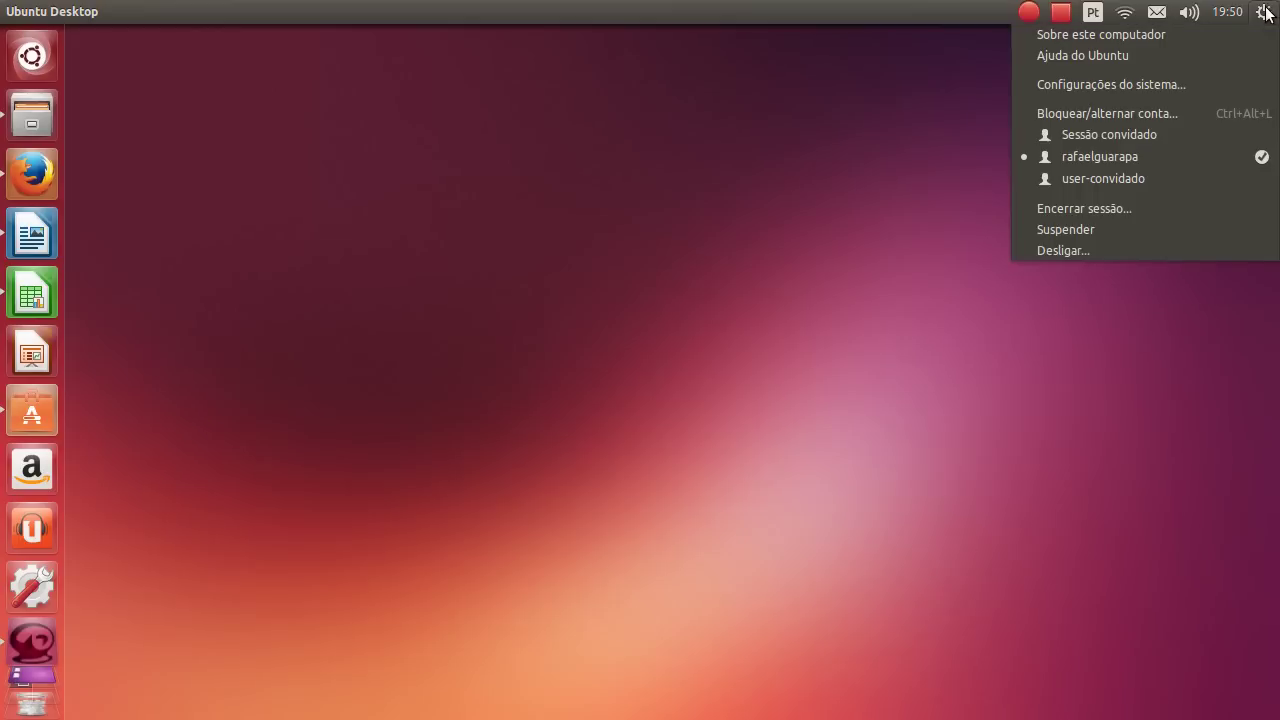
{"action": "left_click", "coordinate": [1227, 38]}
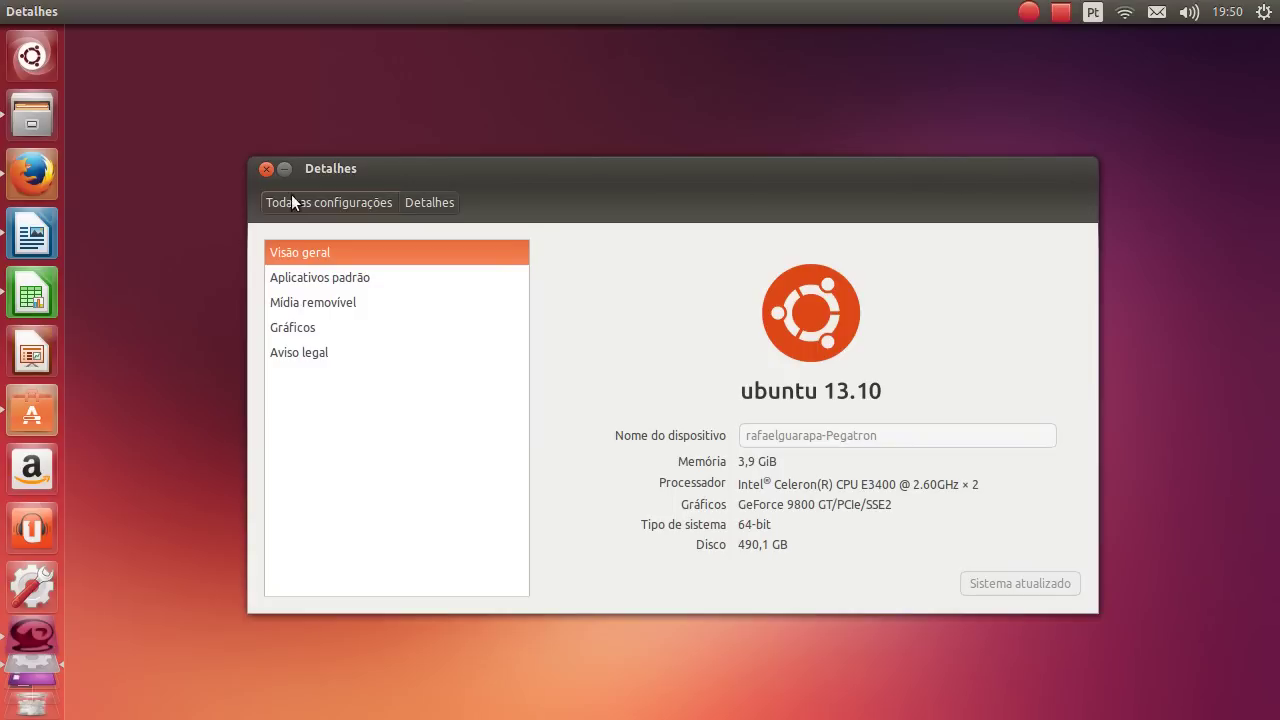
{"action": "left_click", "coordinate": [265, 169]}
Step: View the restart and shutdown options and dismiss them without choosing either one
{"action": "left_click", "coordinate": [1272, 14]}
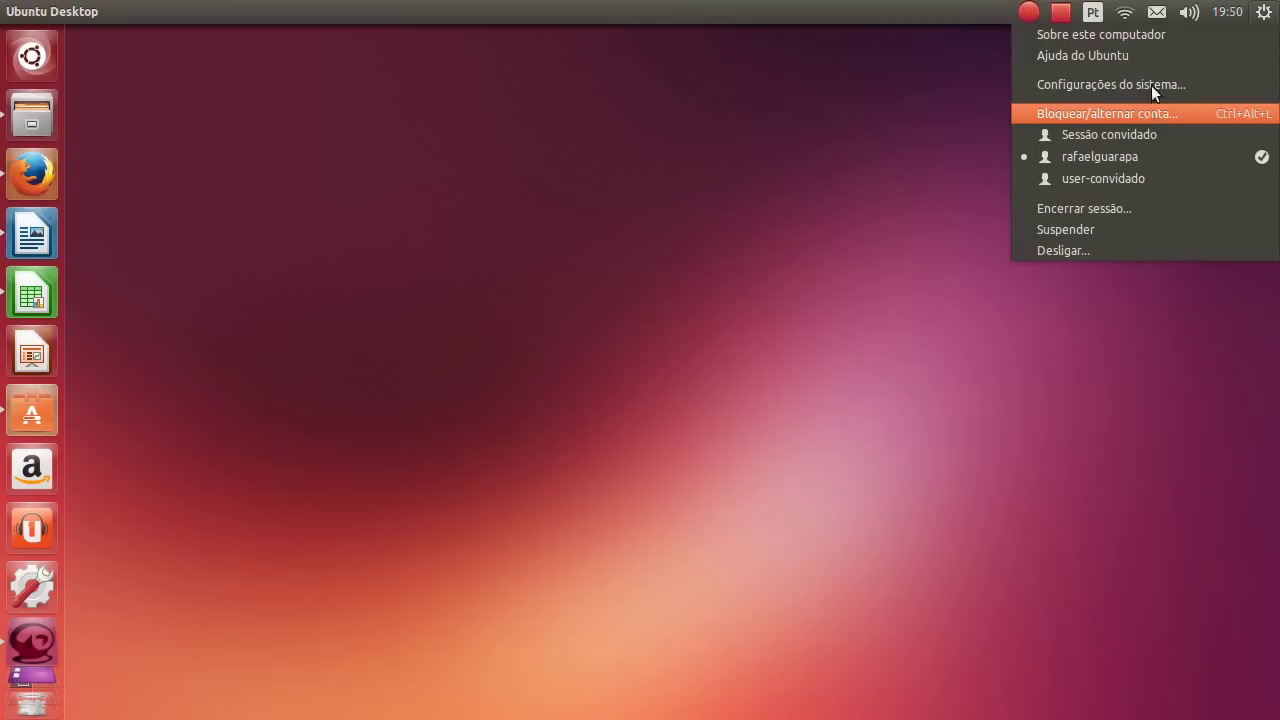
{"action": "left_click", "coordinate": [1111, 249]}
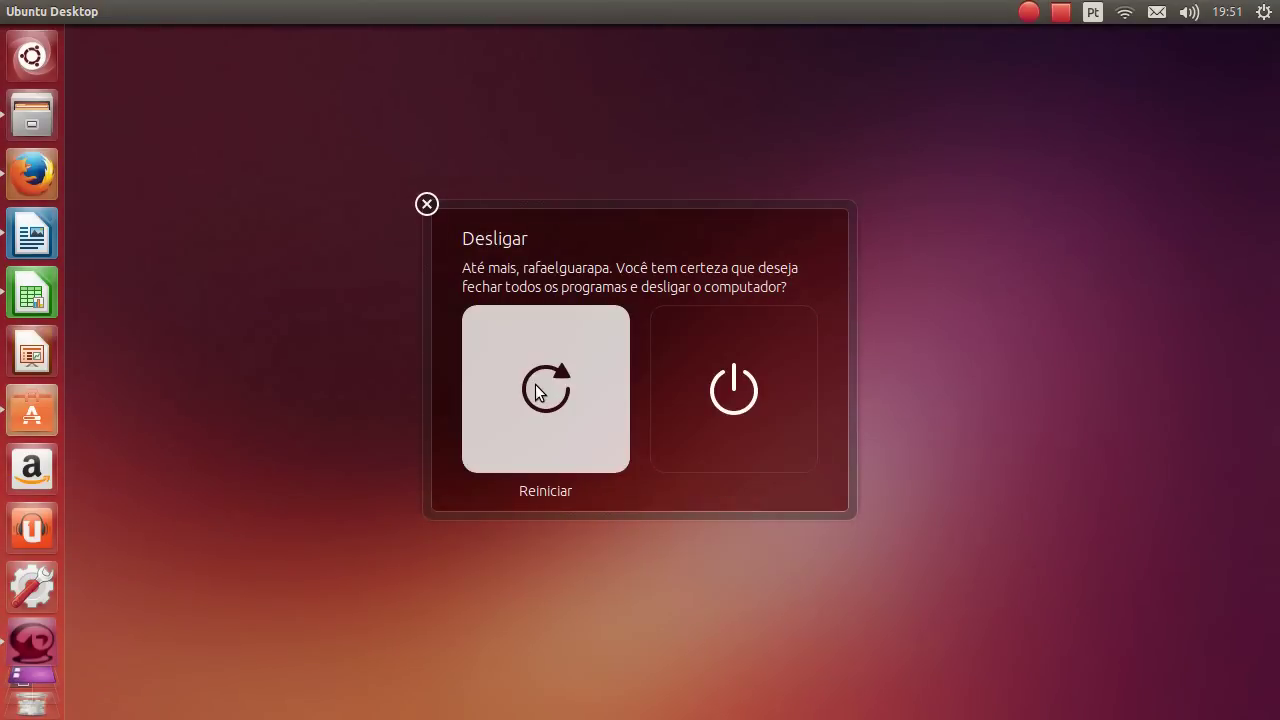
{"action": "left_click", "coordinate": [427, 204]}
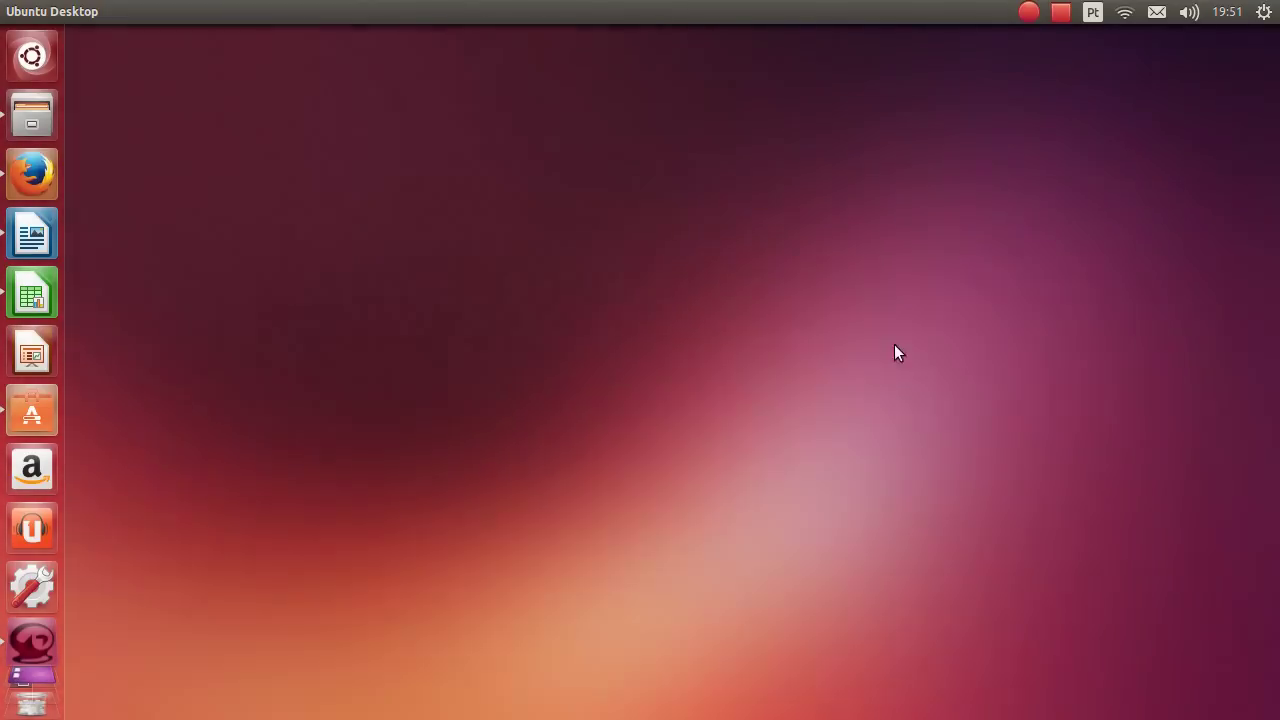
Step: Disconnect from the active Wi-Fi network and reconnect to it from the list of available networks
{"action": "left_click", "coordinate": [1127, 14]}
{"action": "left_click", "coordinate": [1066, 128]}
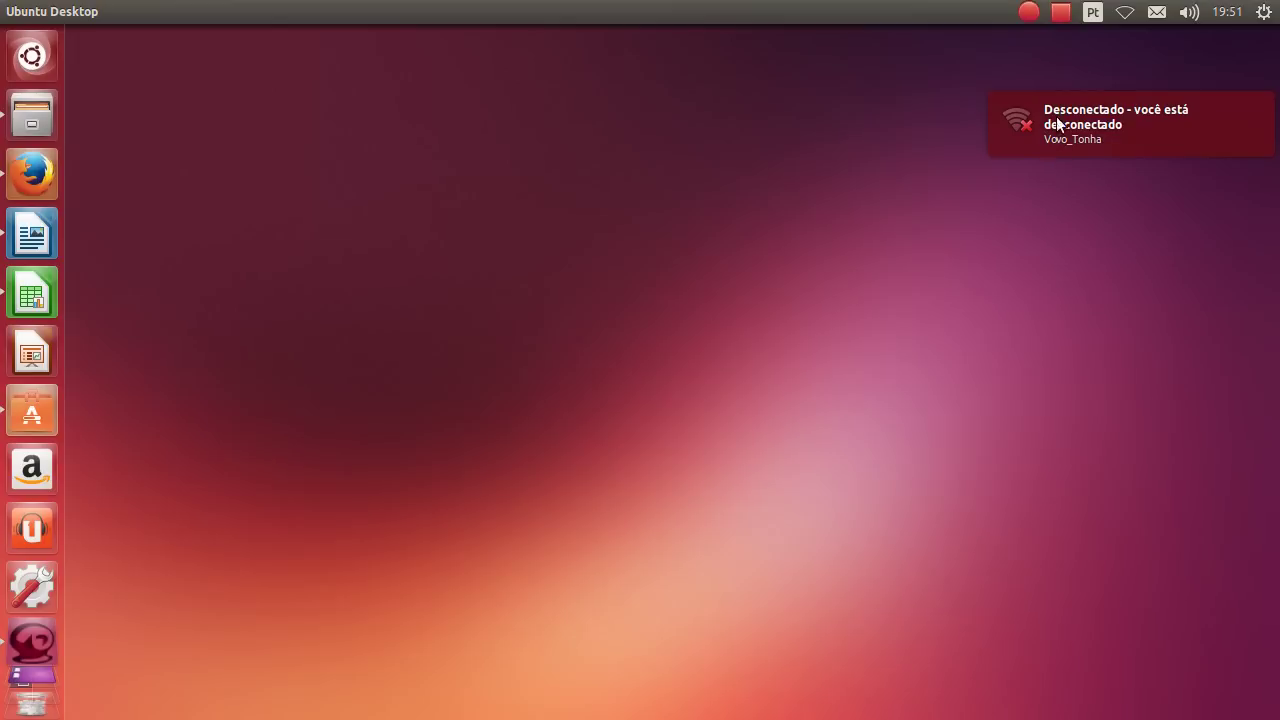
{"action": "left_click", "coordinate": [1123, 13]}
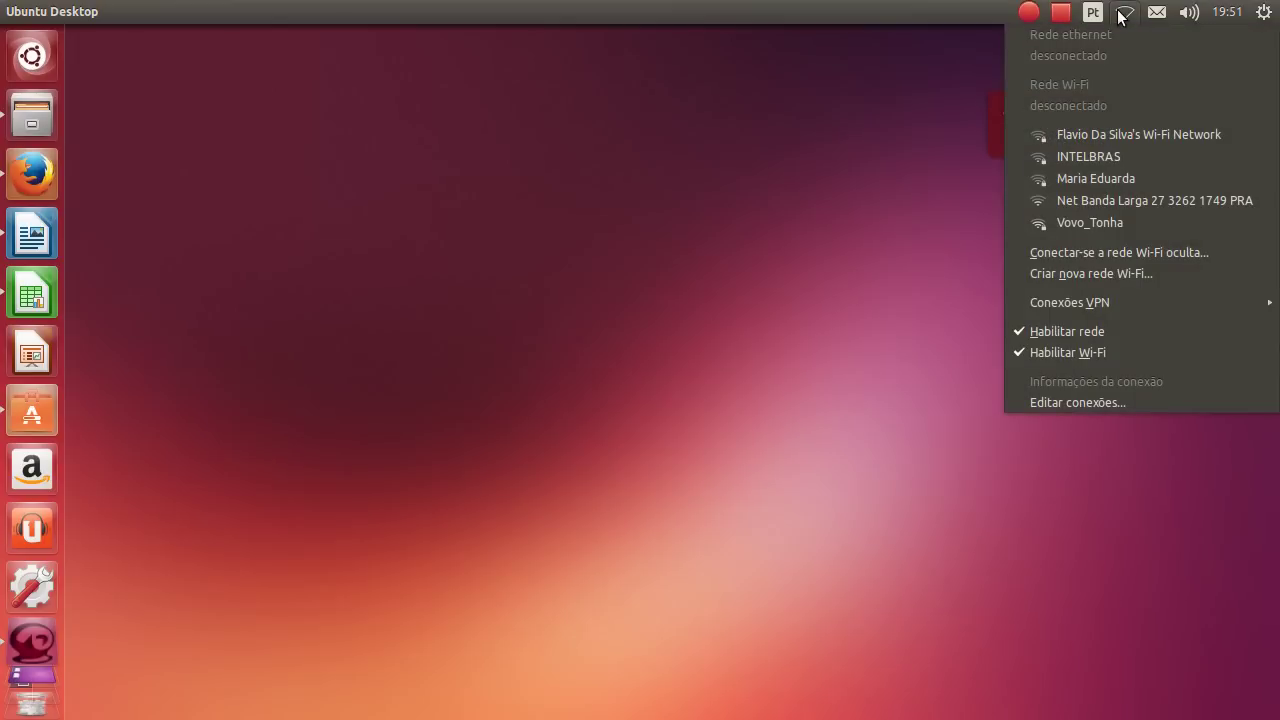
{"action": "left_click", "coordinate": [1098, 223]}
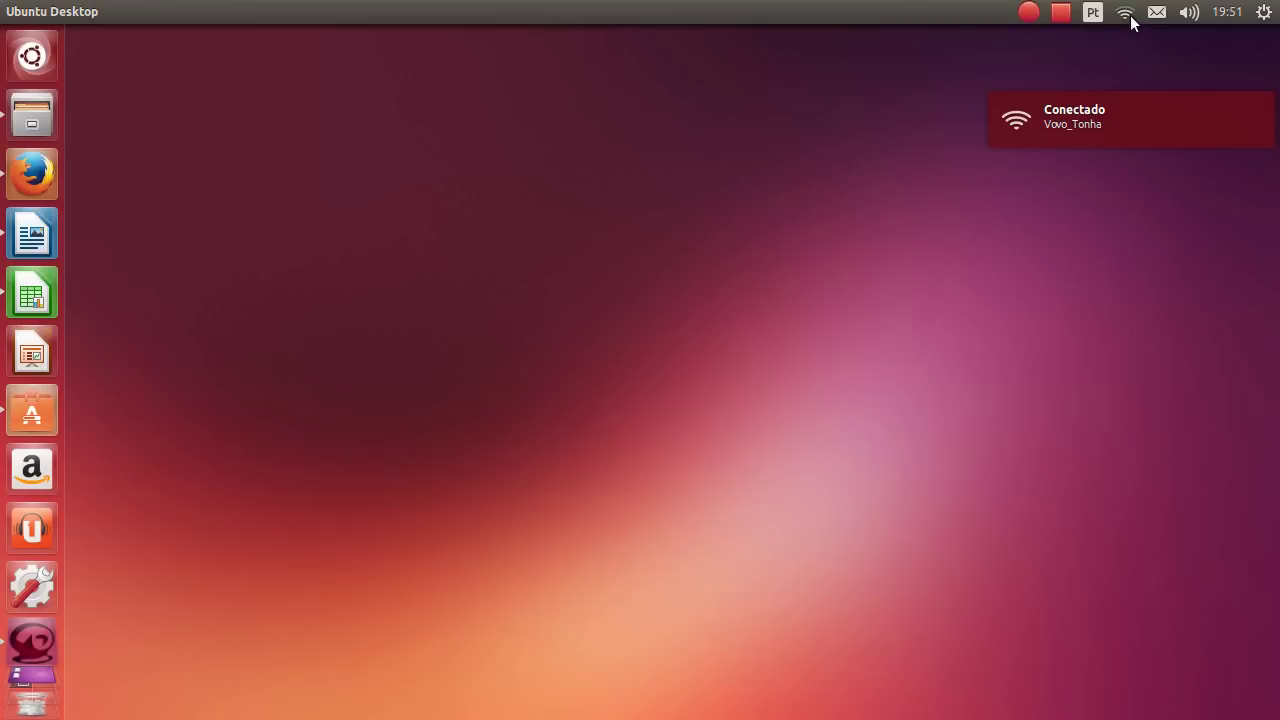
Step: Disconnect from Wi-Fi and reconnect by choosing the saved wireless connection in the hidden Wi-Fi network dialog
{"action": "left_click", "coordinate": [1129, 16]}
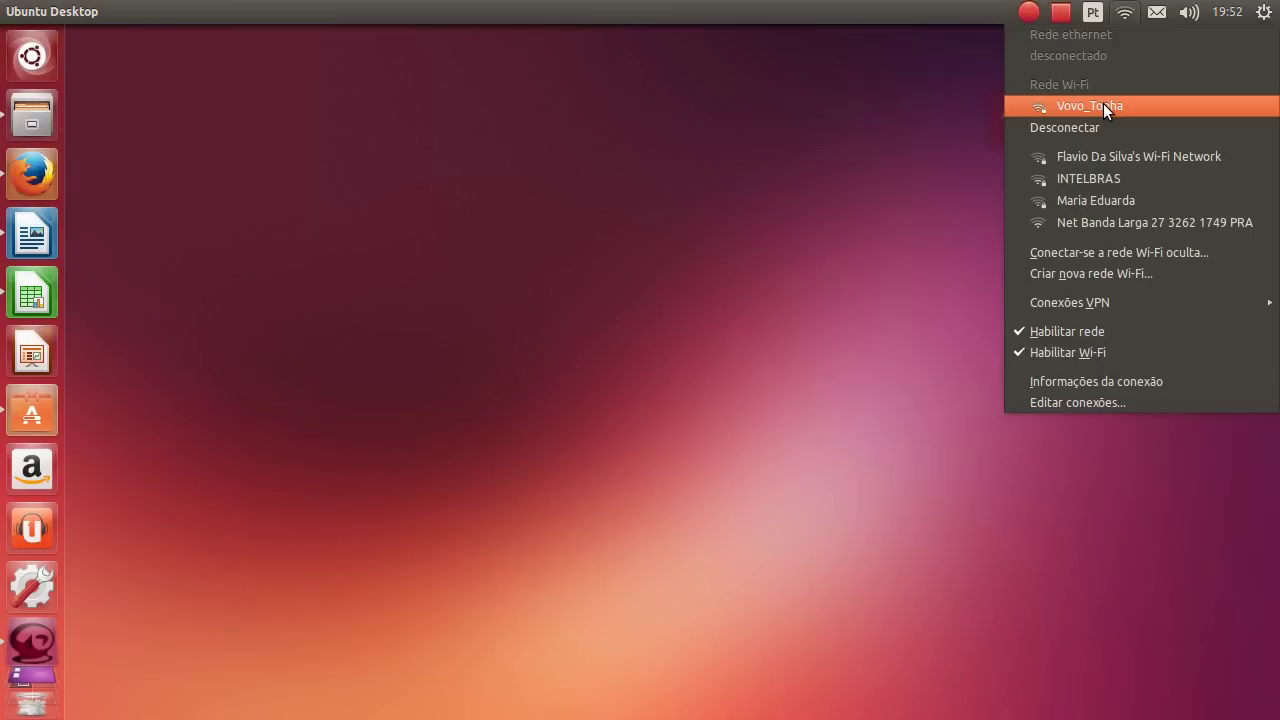
{"action": "left_click", "coordinate": [1091, 129]}
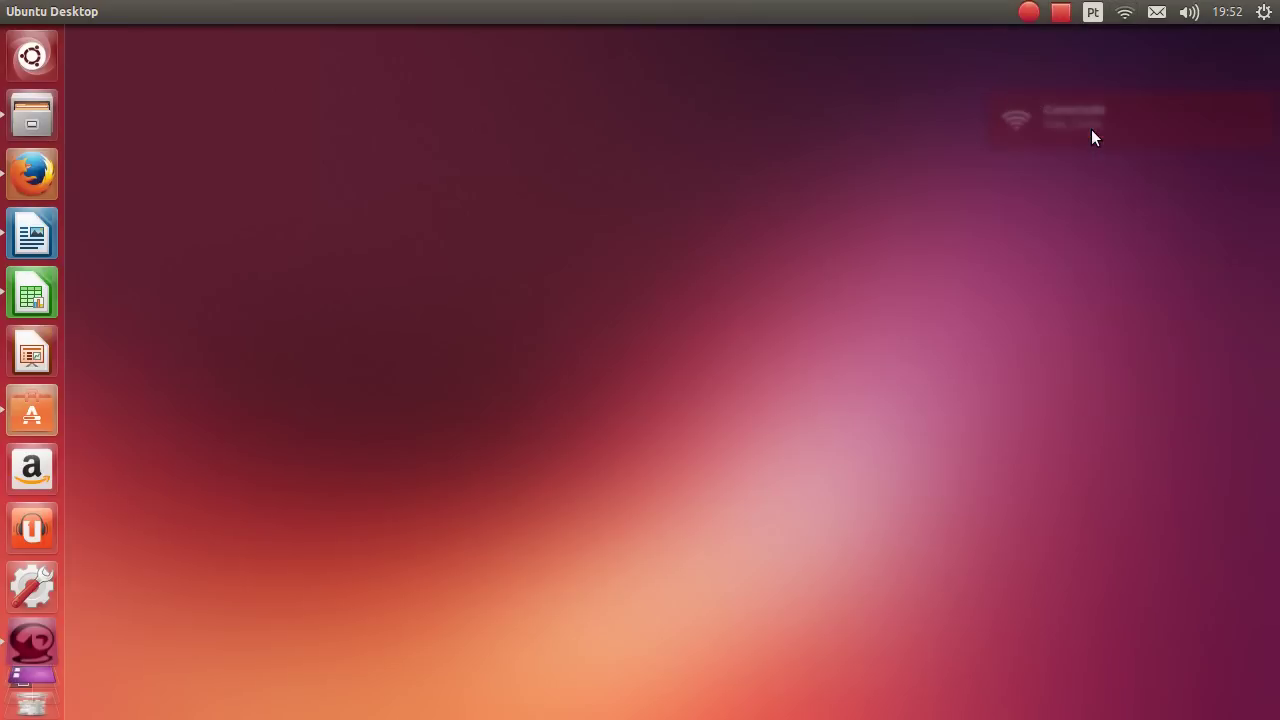
{"action": "left_click", "coordinate": [1124, 14]}
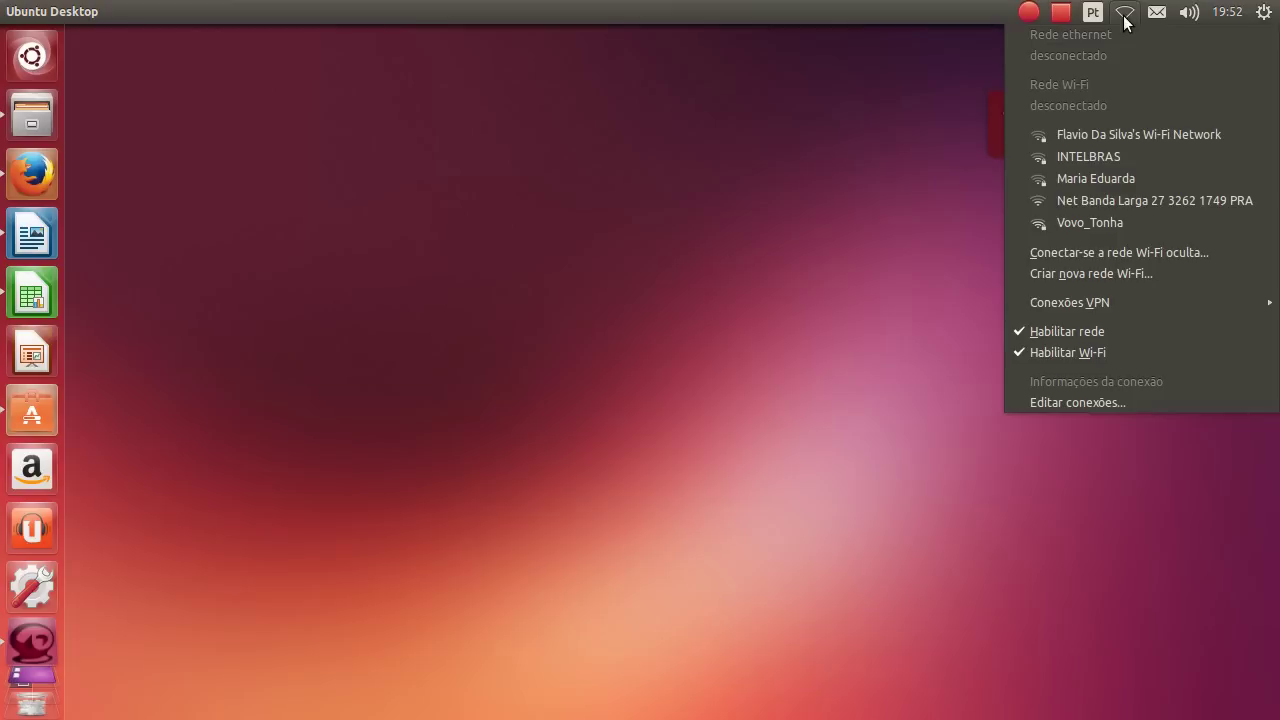
{"action": "left_click", "coordinate": [1155, 256]}
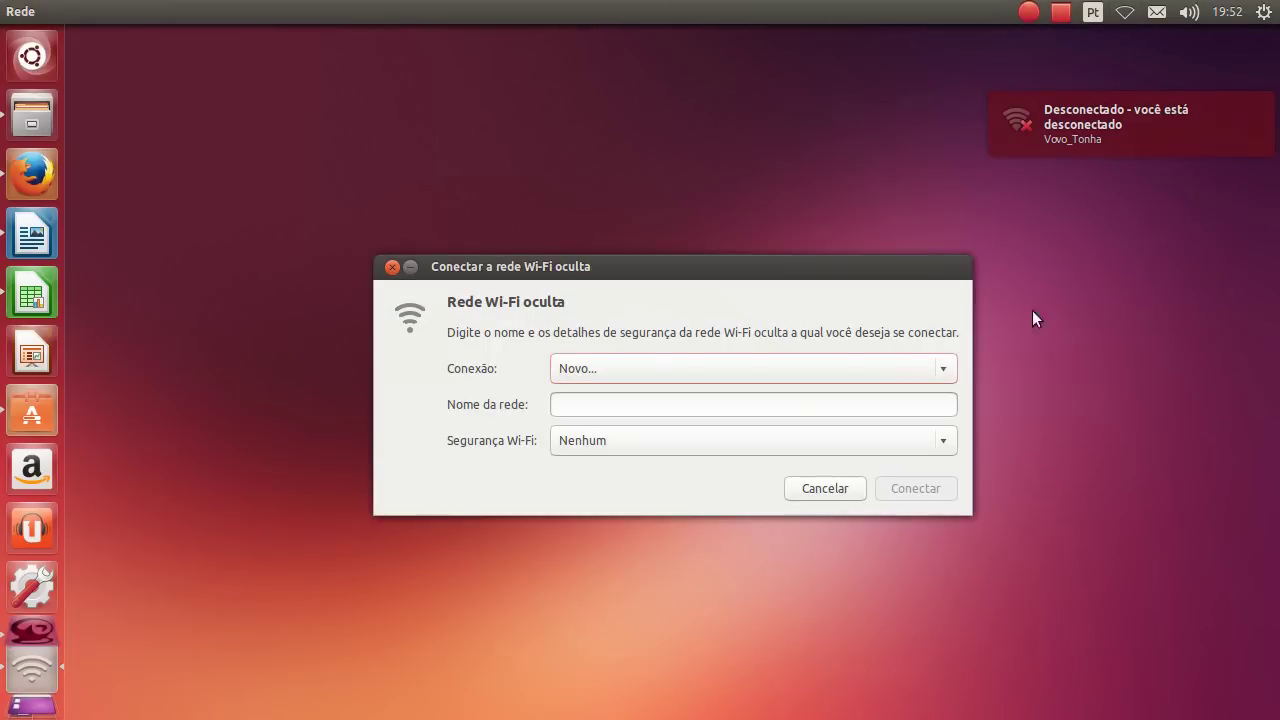
{"action": "left_click", "coordinate": [877, 369]}
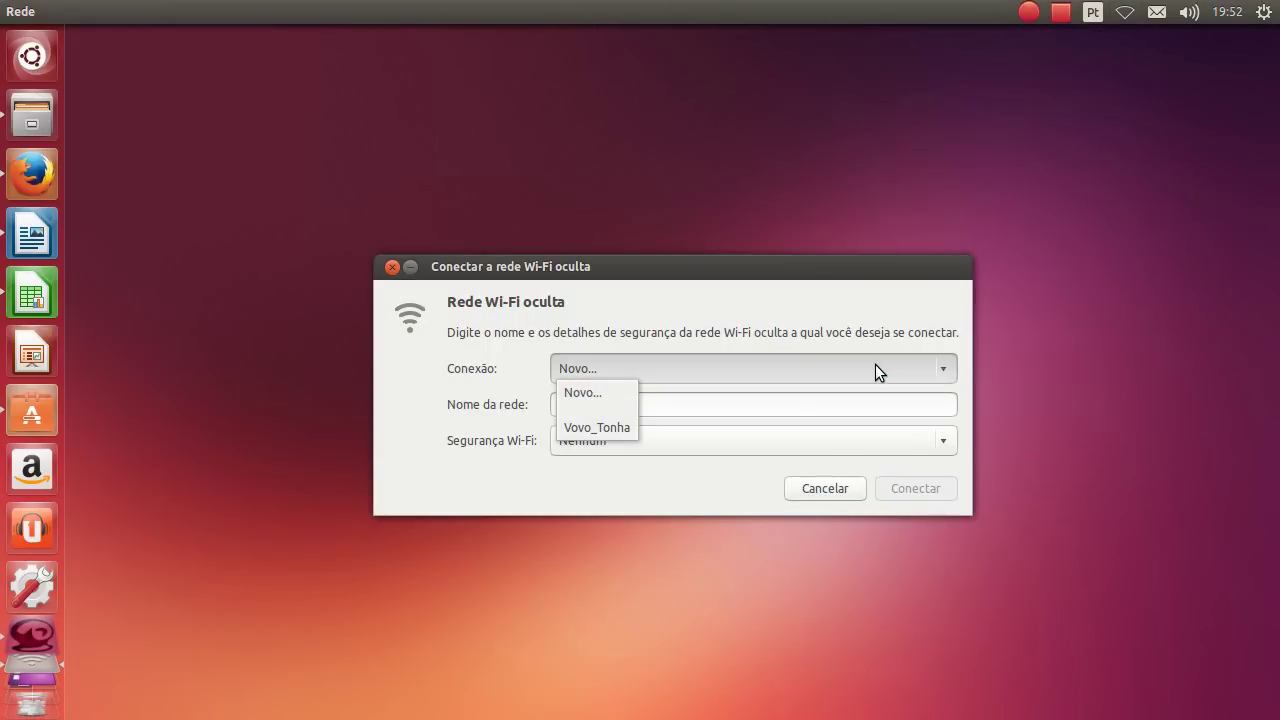
{"action": "left_click", "coordinate": [598, 427]}
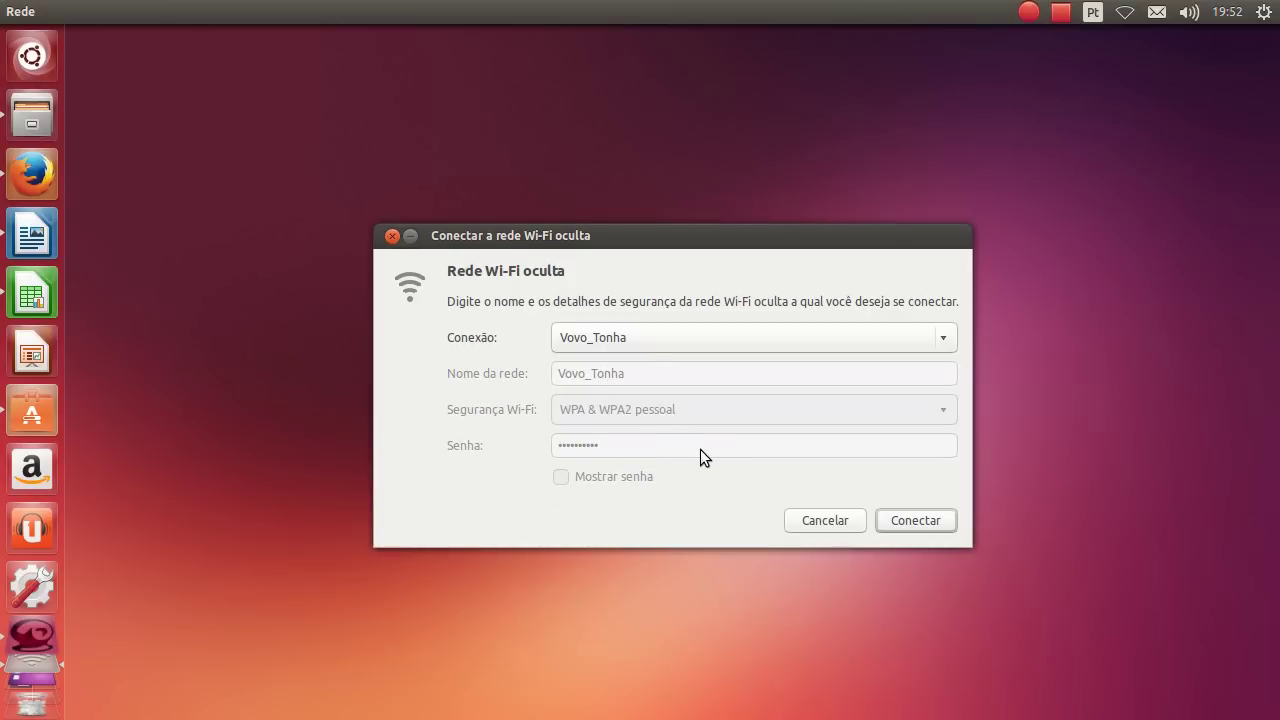
{"action": "left_click", "coordinate": [903, 520]}
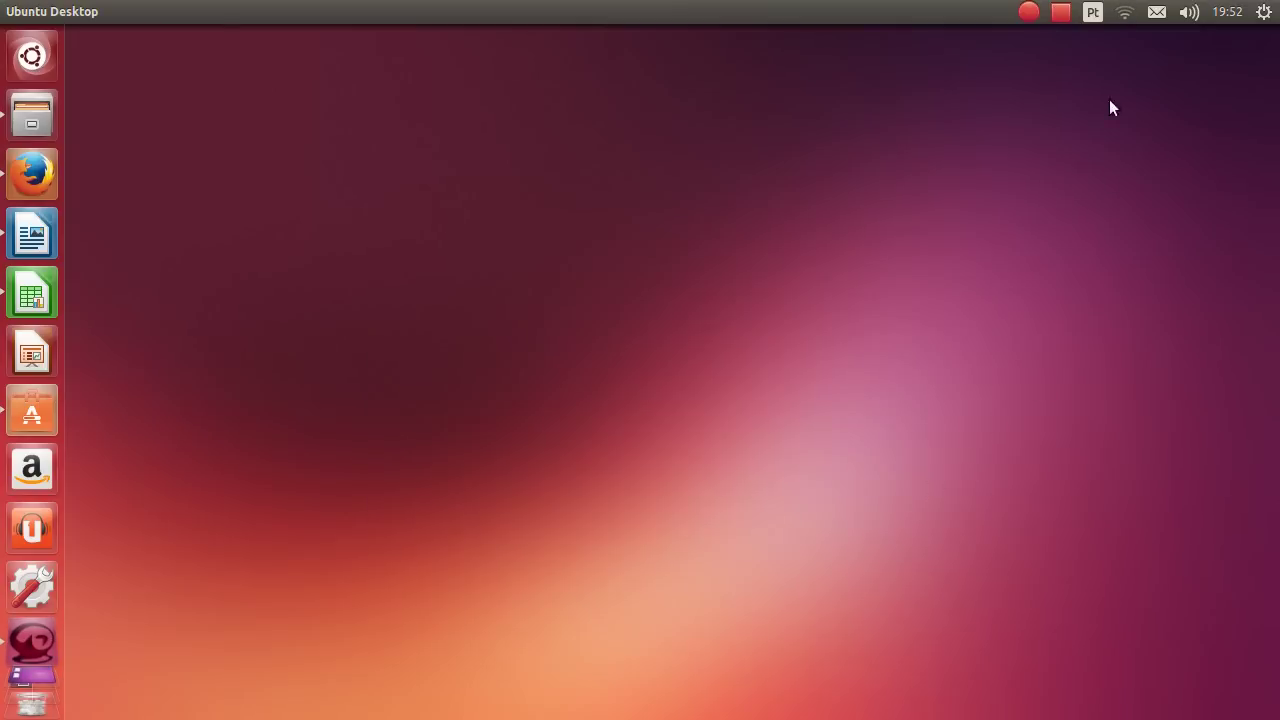
Step: Look at the VPN connection options, and turn off both Wi-Fi and networking for the computer
{"action": "left_click", "coordinate": [1125, 15]}
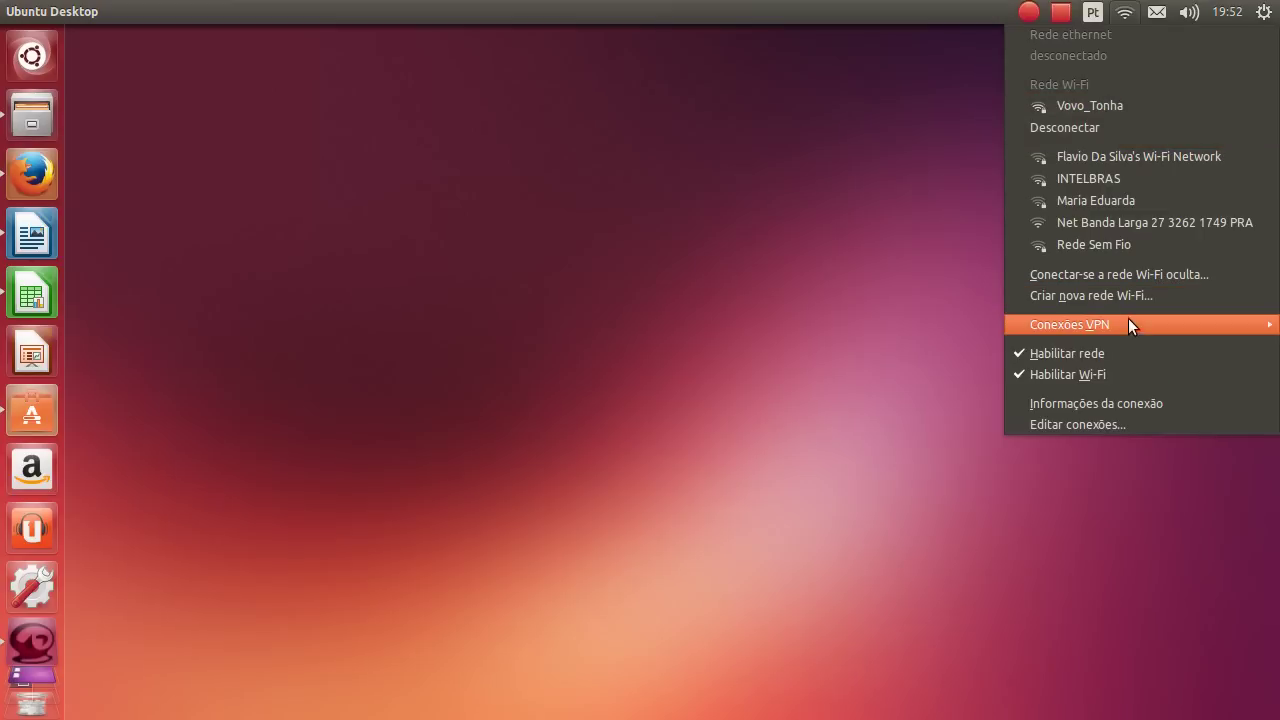
{"action": "mouse_move", "coordinate": [1131, 321]}
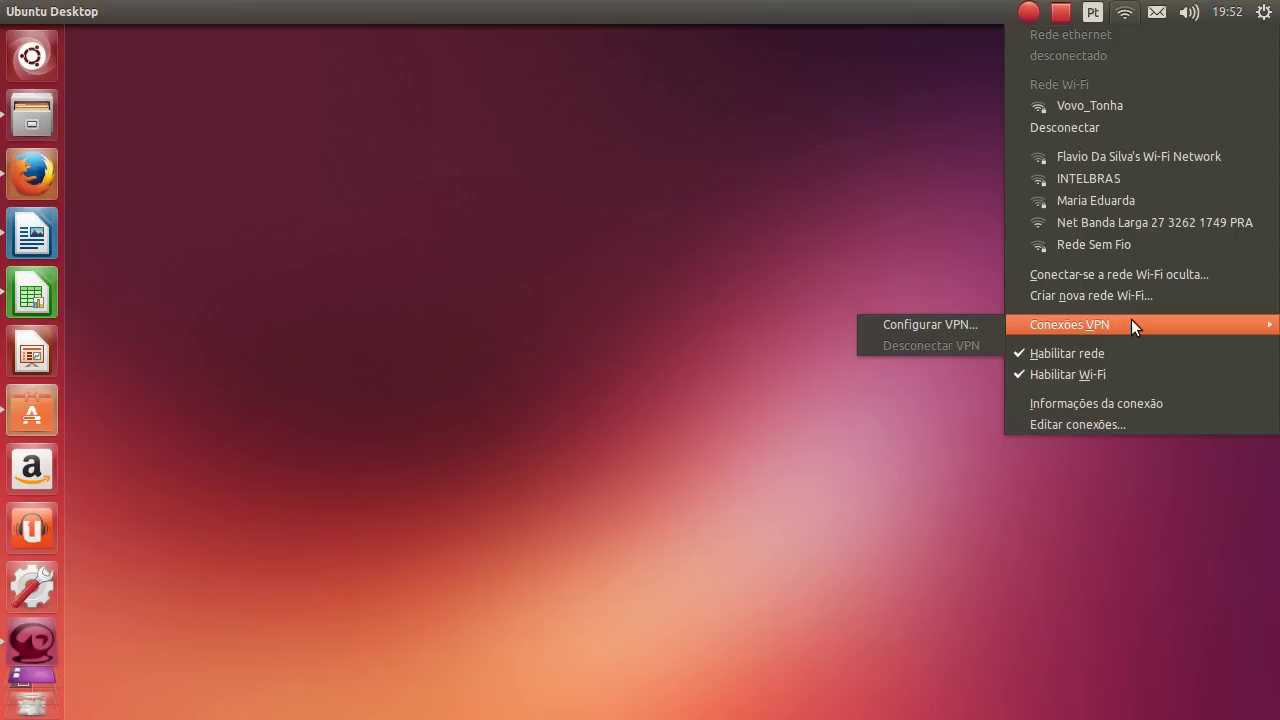
{"action": "left_click", "coordinate": [1128, 376]}
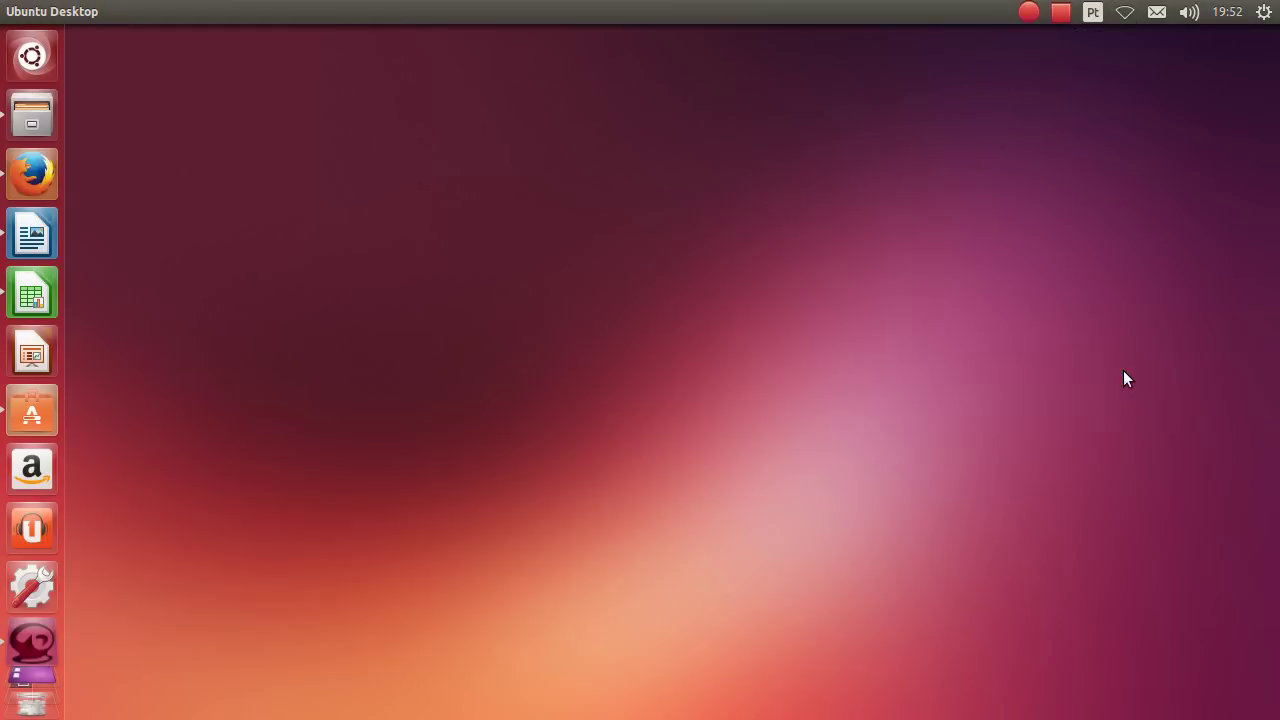
{"action": "left_click", "coordinate": [1125, 12]}
{"action": "left_click", "coordinate": [1090, 75]}
{"action": "left_click", "coordinate": [1125, 12]}
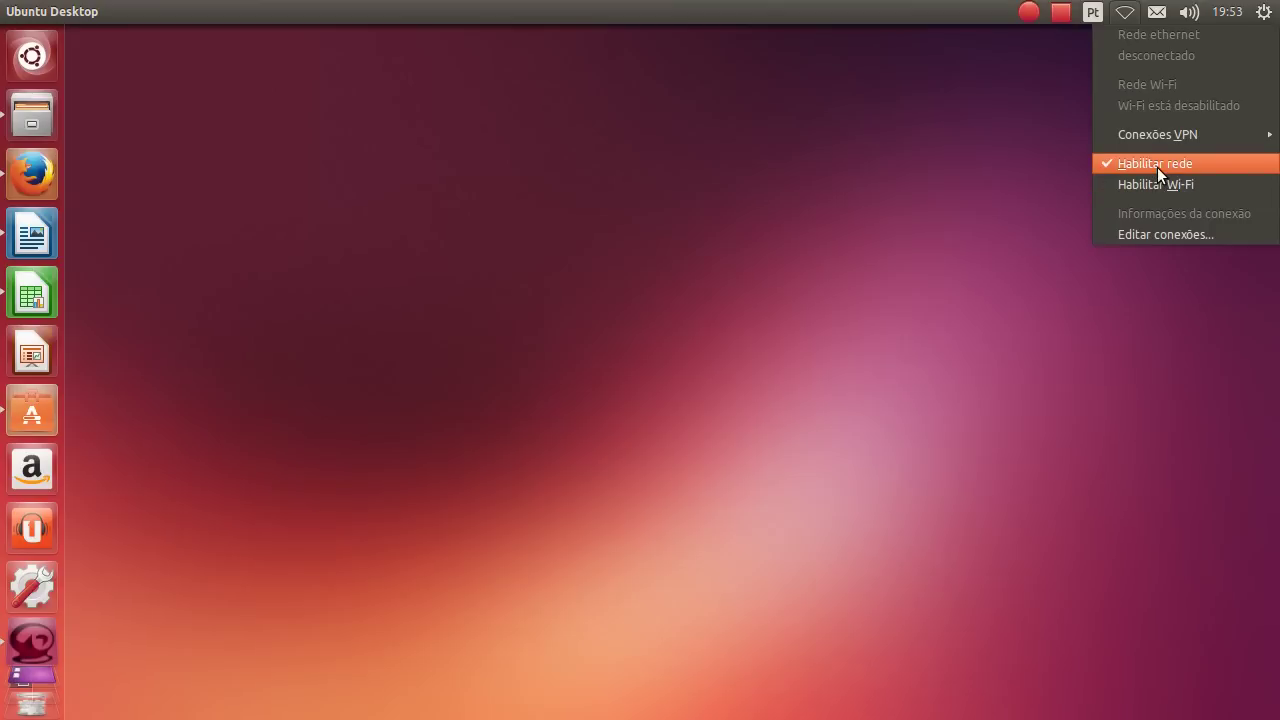
{"action": "left_click", "coordinate": [1157, 167]}
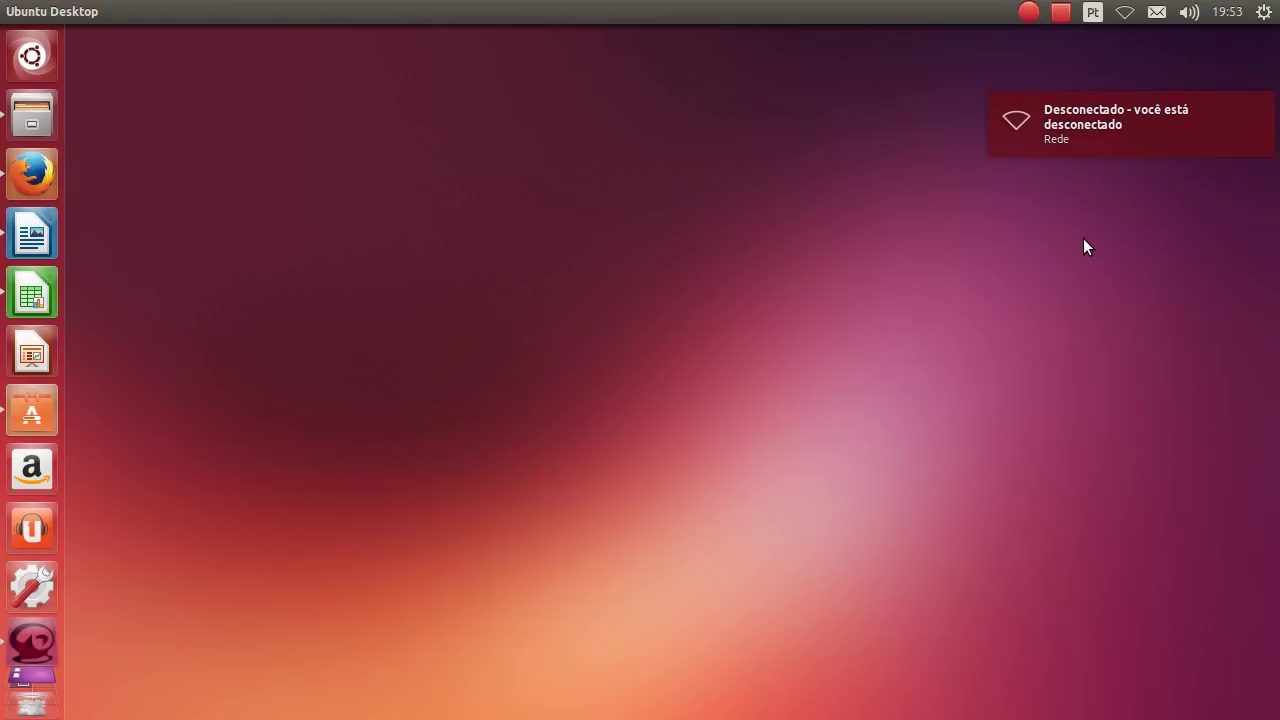
Step: Enable networking and Wi-Fi again so the computer can reconnect
{"action": "left_click", "coordinate": [1124, 12]}
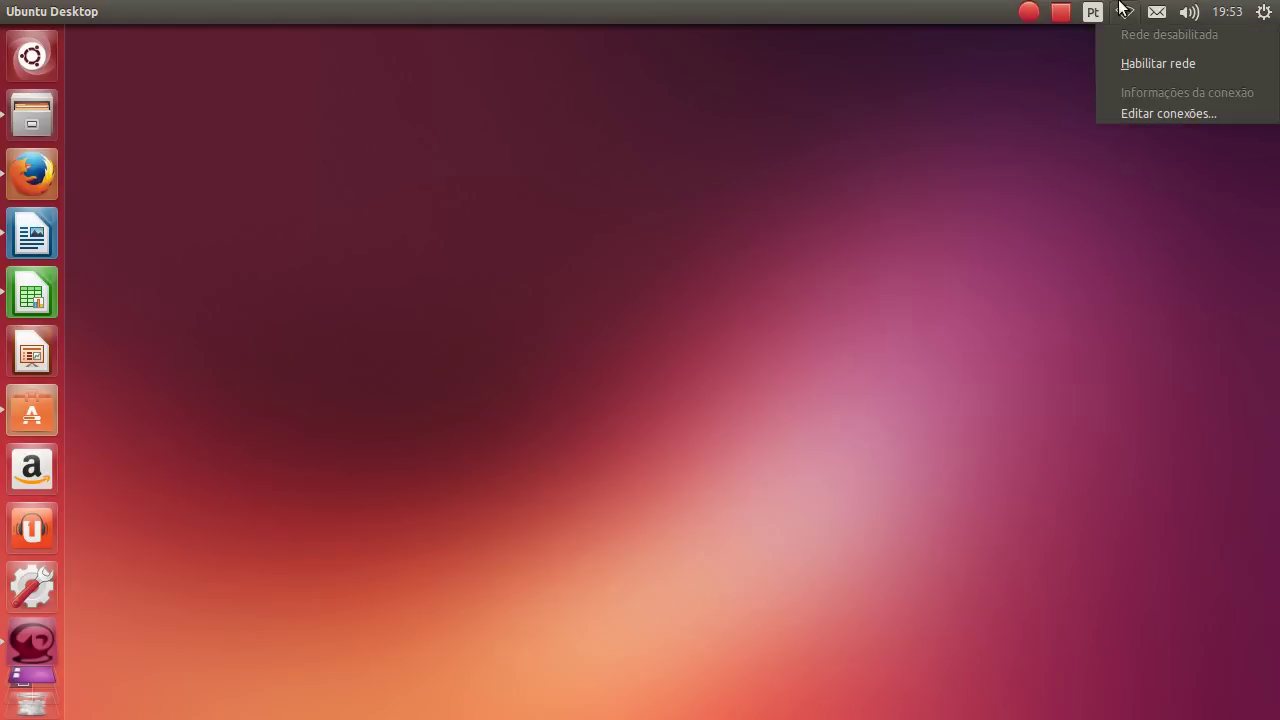
{"action": "left_click", "coordinate": [1128, 64]}
{"action": "left_click", "coordinate": [1122, 16]}
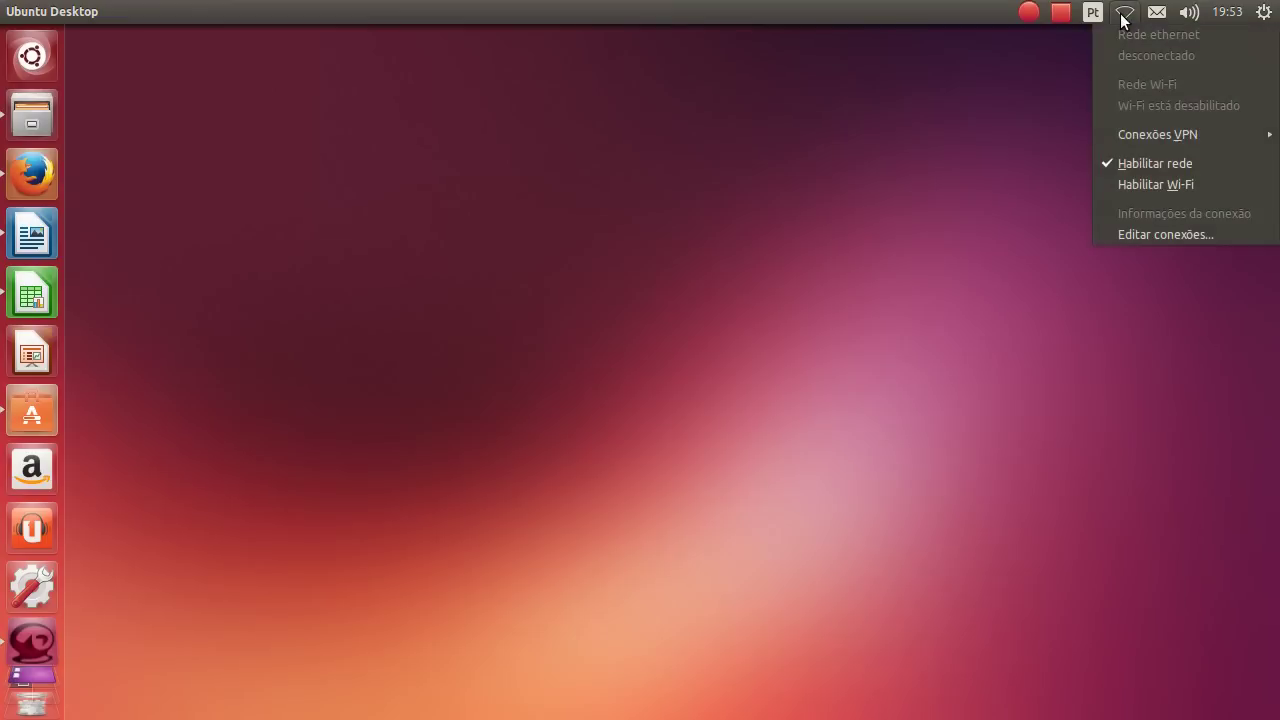
{"action": "left_click", "coordinate": [1167, 184]}
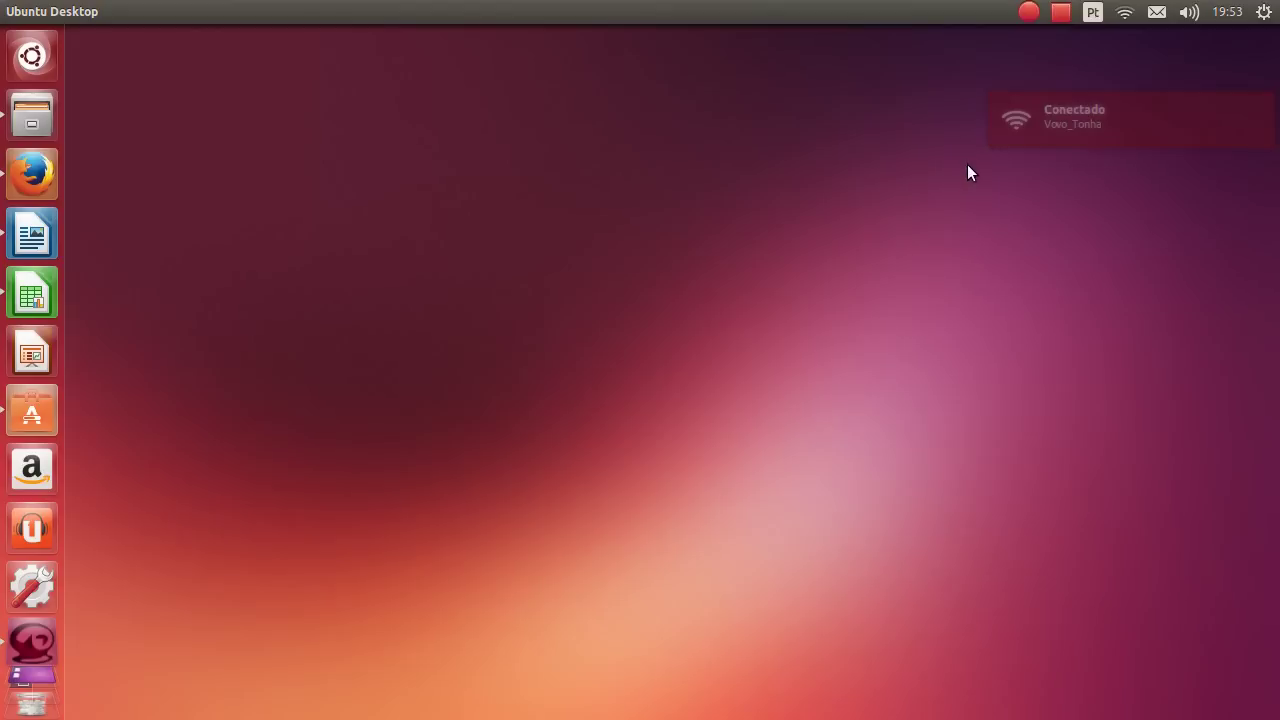
Step: Open the wired connection Conexão cabeada 1 for editing from the saved network connections and review its general options
{"action": "left_click", "coordinate": [1127, 14]}
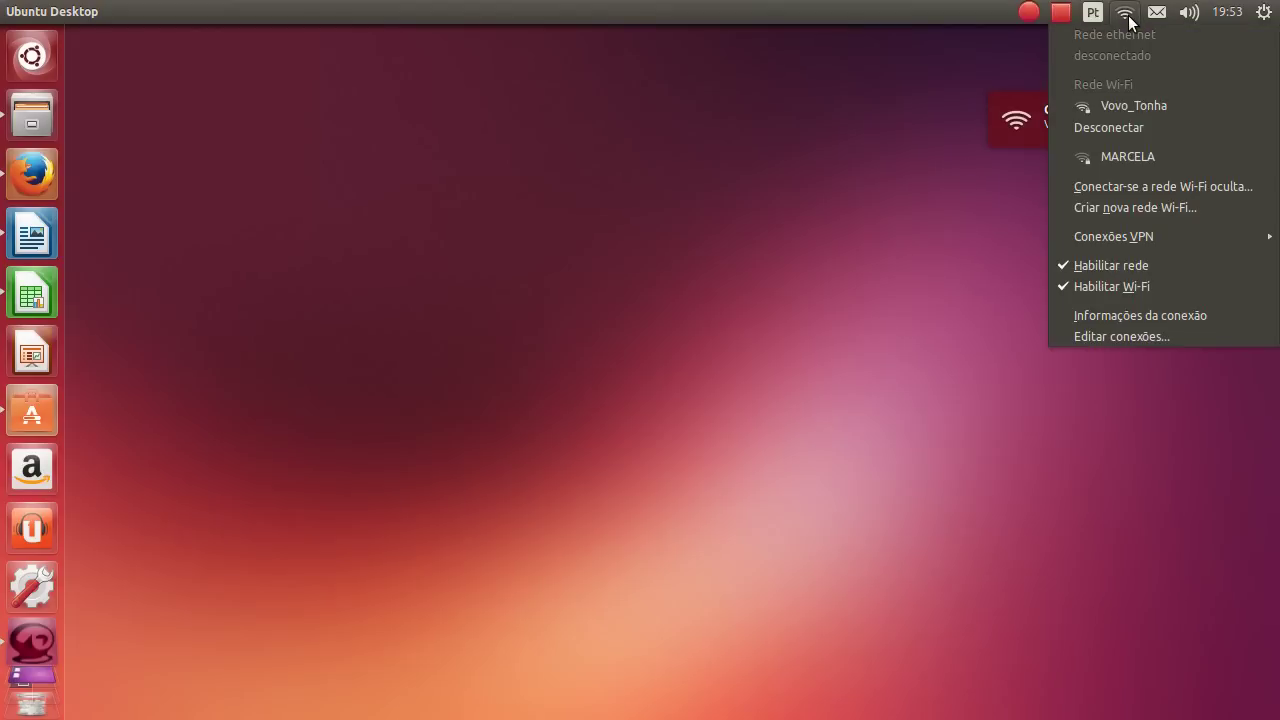
{"action": "left_click", "coordinate": [1119, 336]}
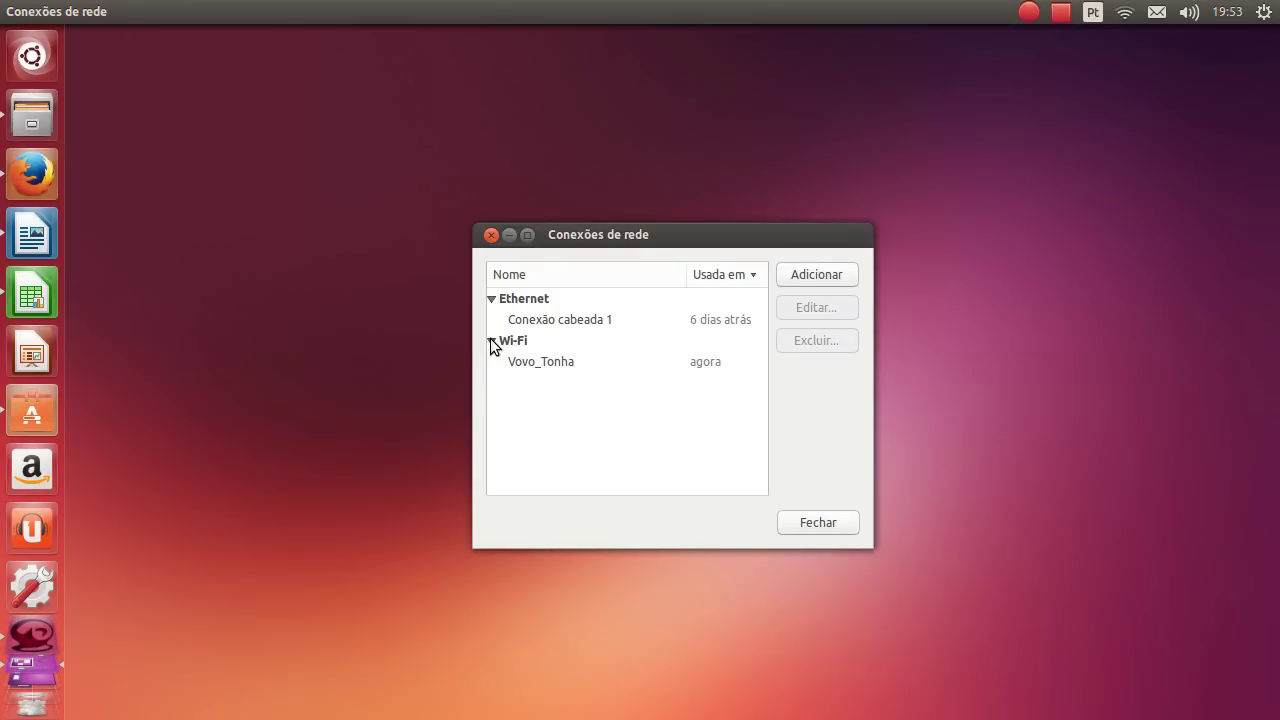
{"action": "left_click", "coordinate": [534, 358]}
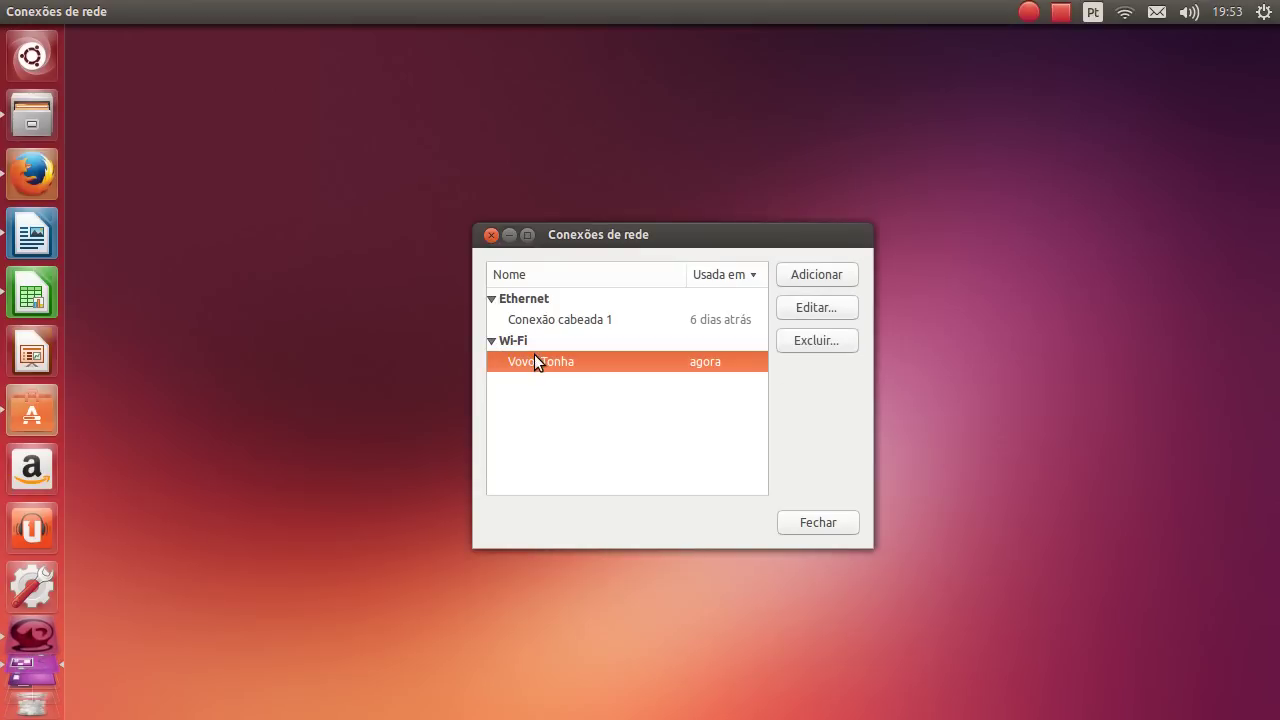
{"action": "left_click", "coordinate": [593, 312]}
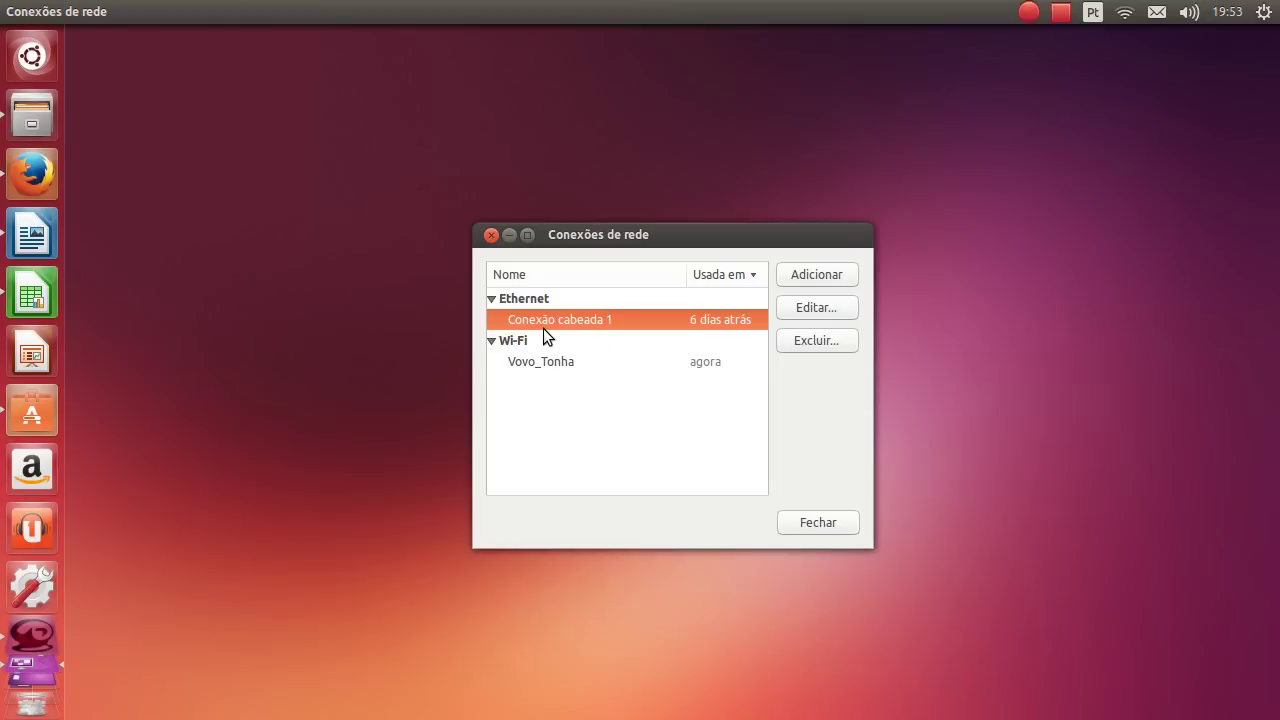
{"action": "left_click", "coordinate": [799, 312]}
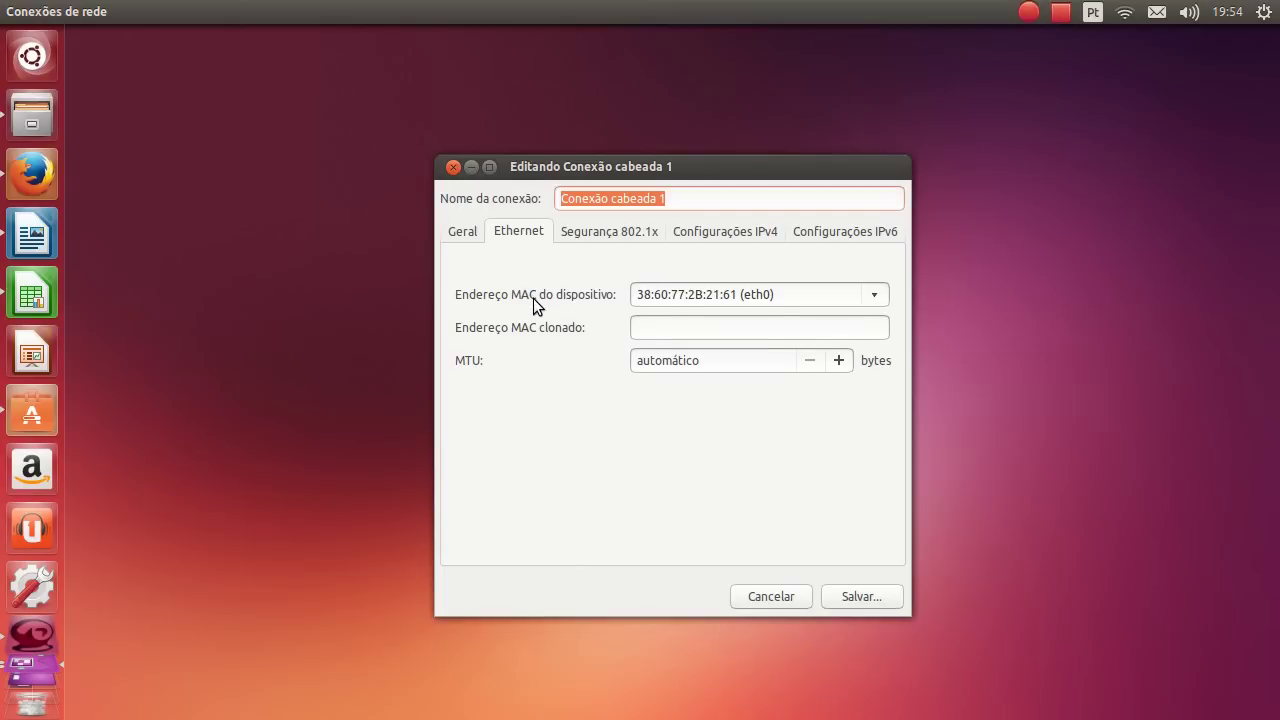
{"action": "left_click", "coordinate": [463, 232]}
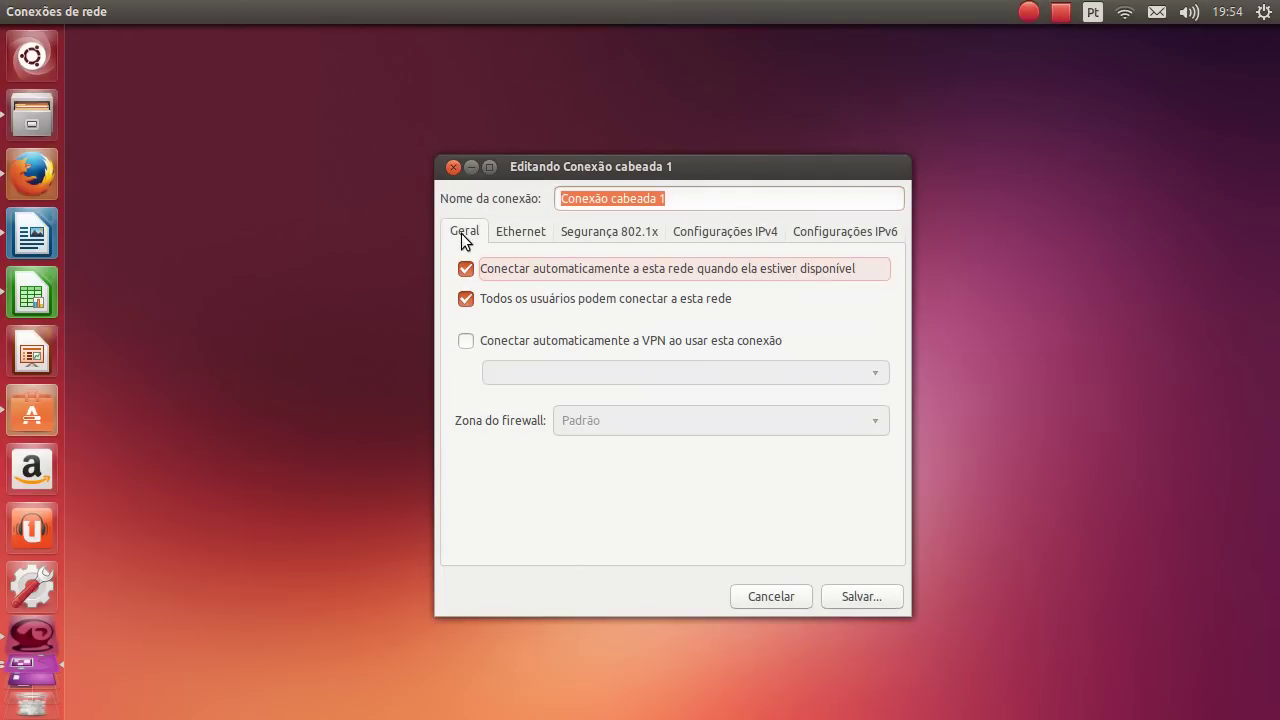
Step: Set the wired connection's IPv4 method to Manual, and add an empty address row and remove it
{"action": "left_click", "coordinate": [712, 232]}
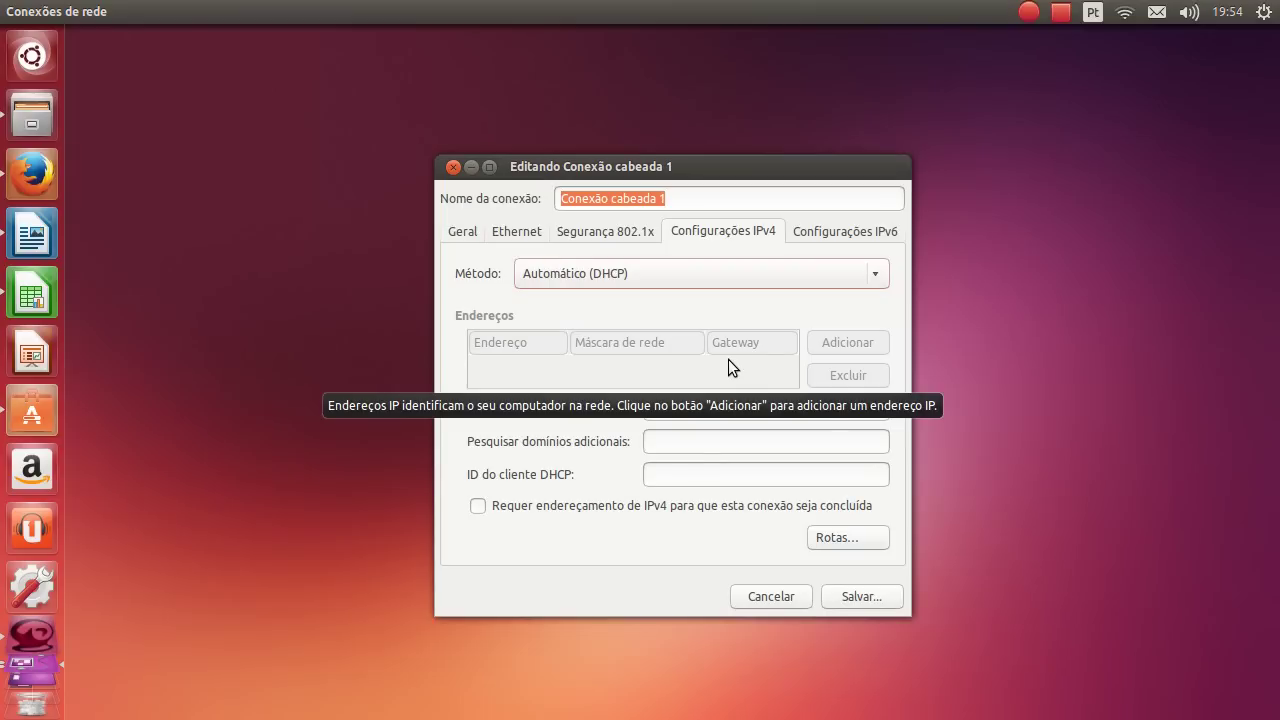
{"action": "left_click", "coordinate": [690, 269]}
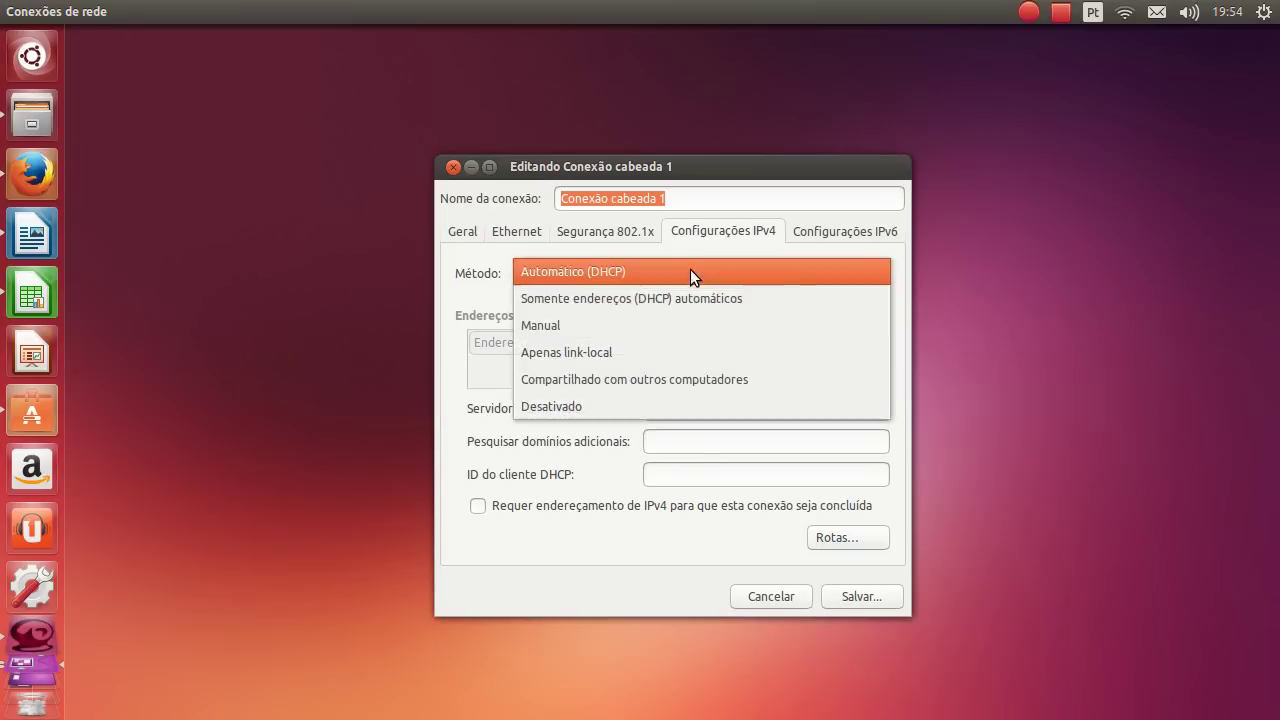
{"action": "left_click", "coordinate": [675, 325]}
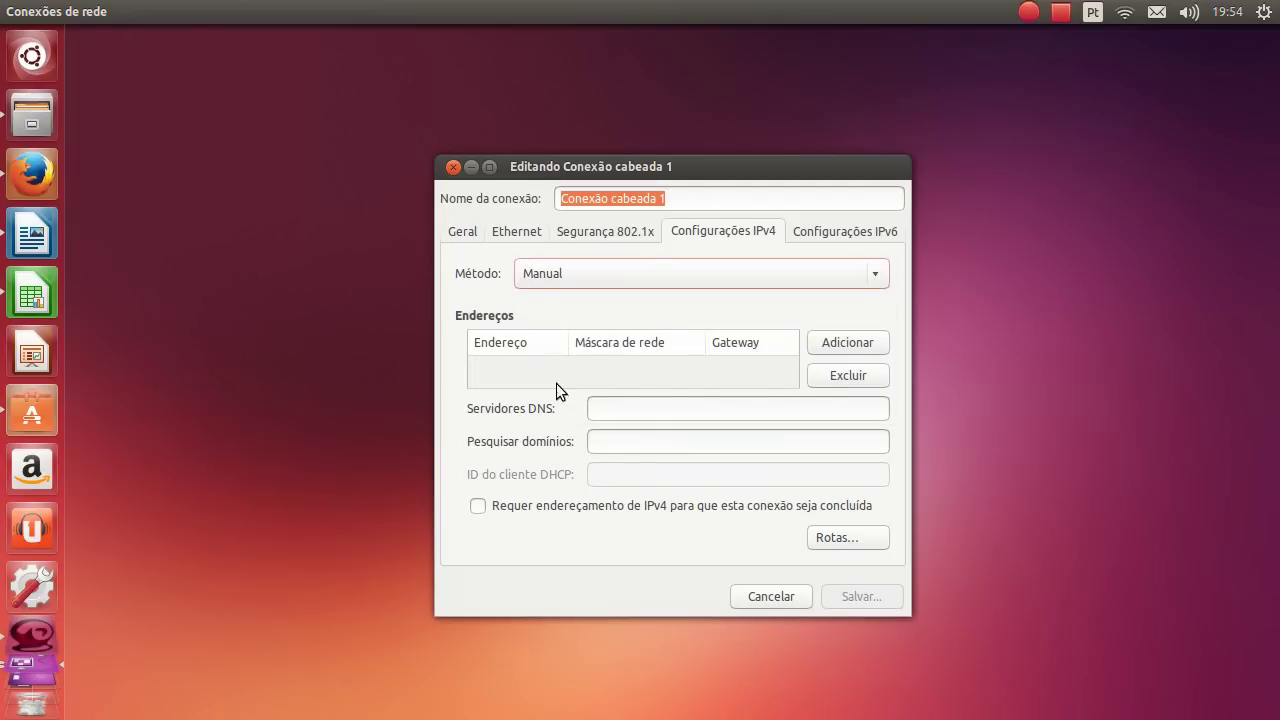
{"action": "left_click", "coordinate": [834, 346]}
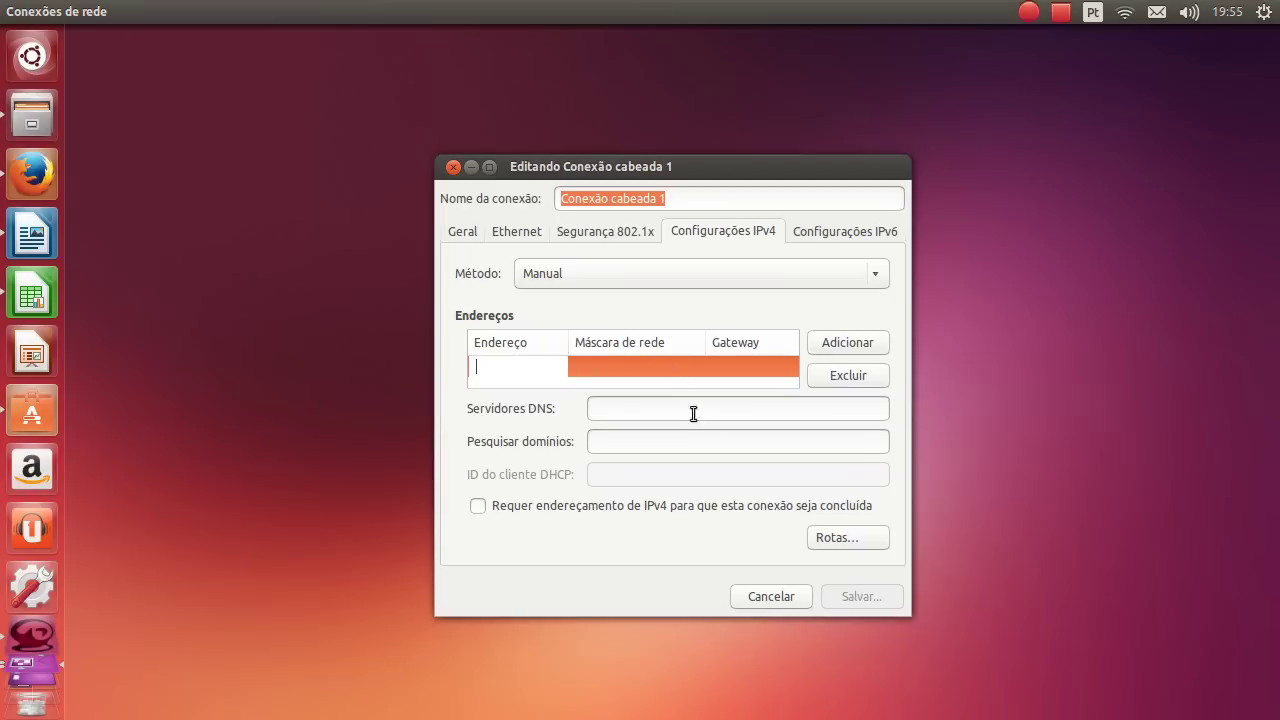
{"action": "left_click", "coordinate": [828, 376]}
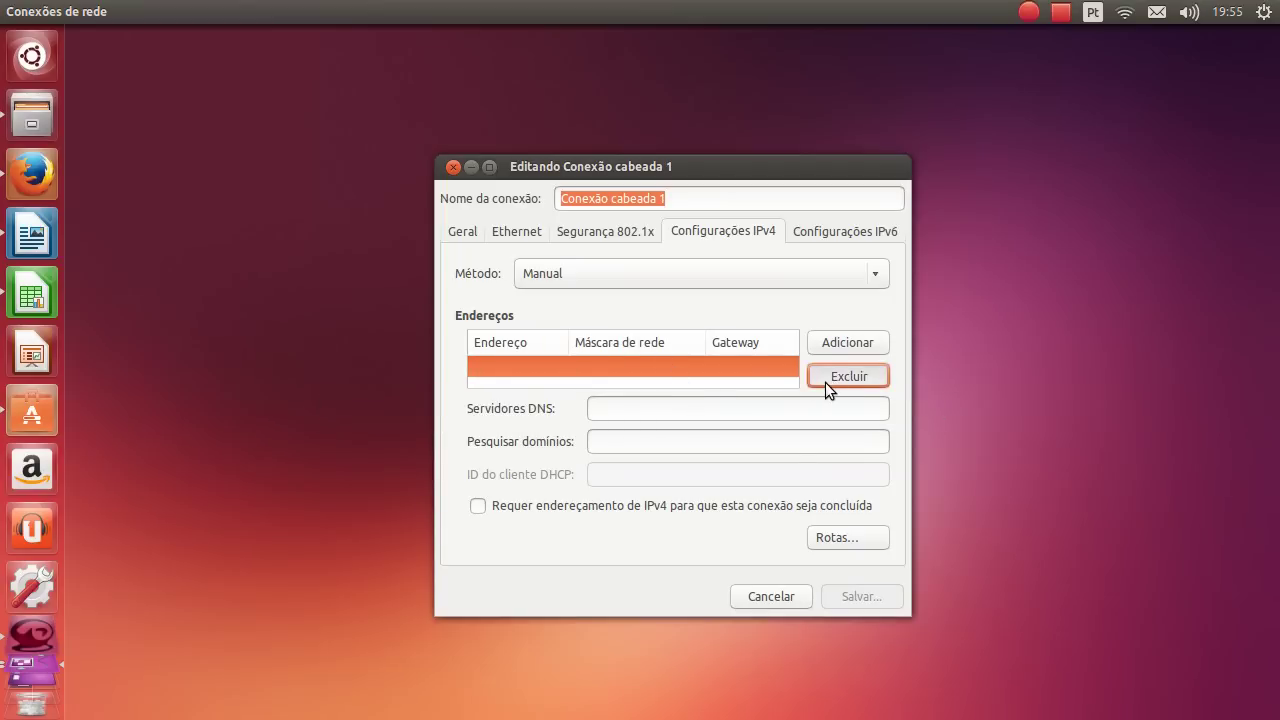
Step: Switch the wired connection's IPv4 method to Automático (DHCP) to view its fields, and back to Manual
{"action": "left_click", "coordinate": [684, 272]}
{"action": "left_click", "coordinate": [673, 214]}
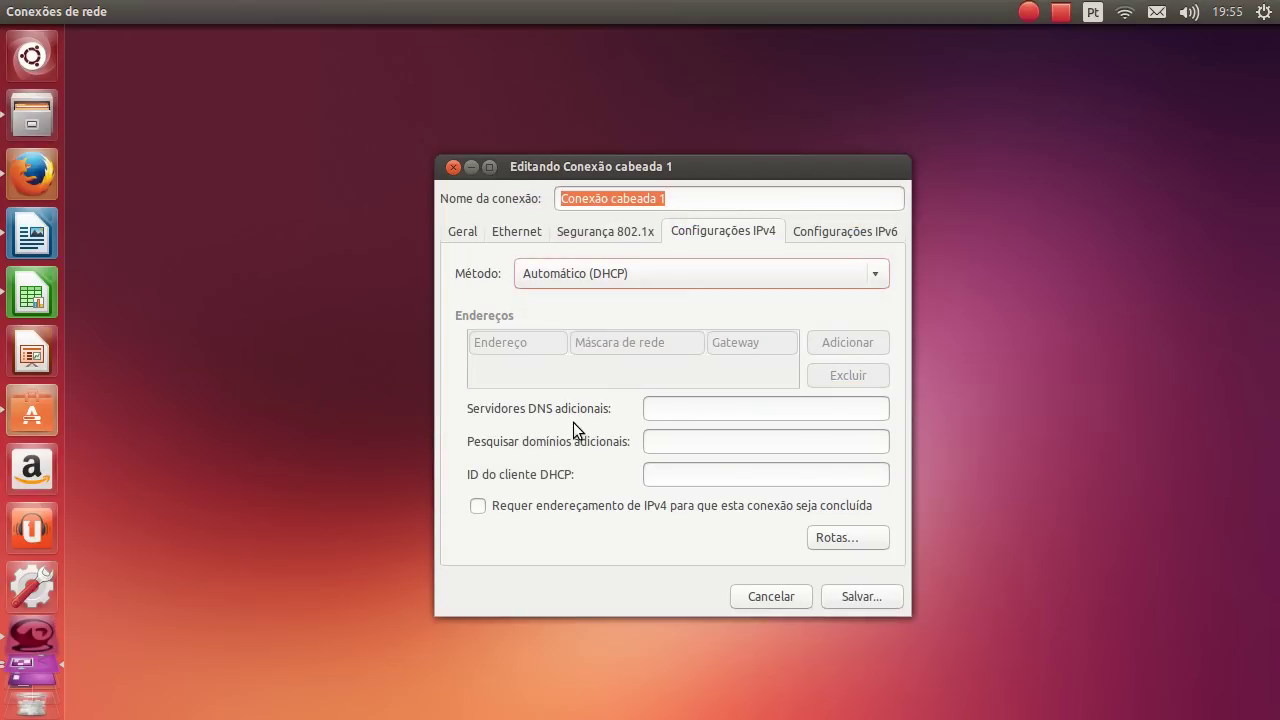
{"action": "left_click", "coordinate": [652, 413]}
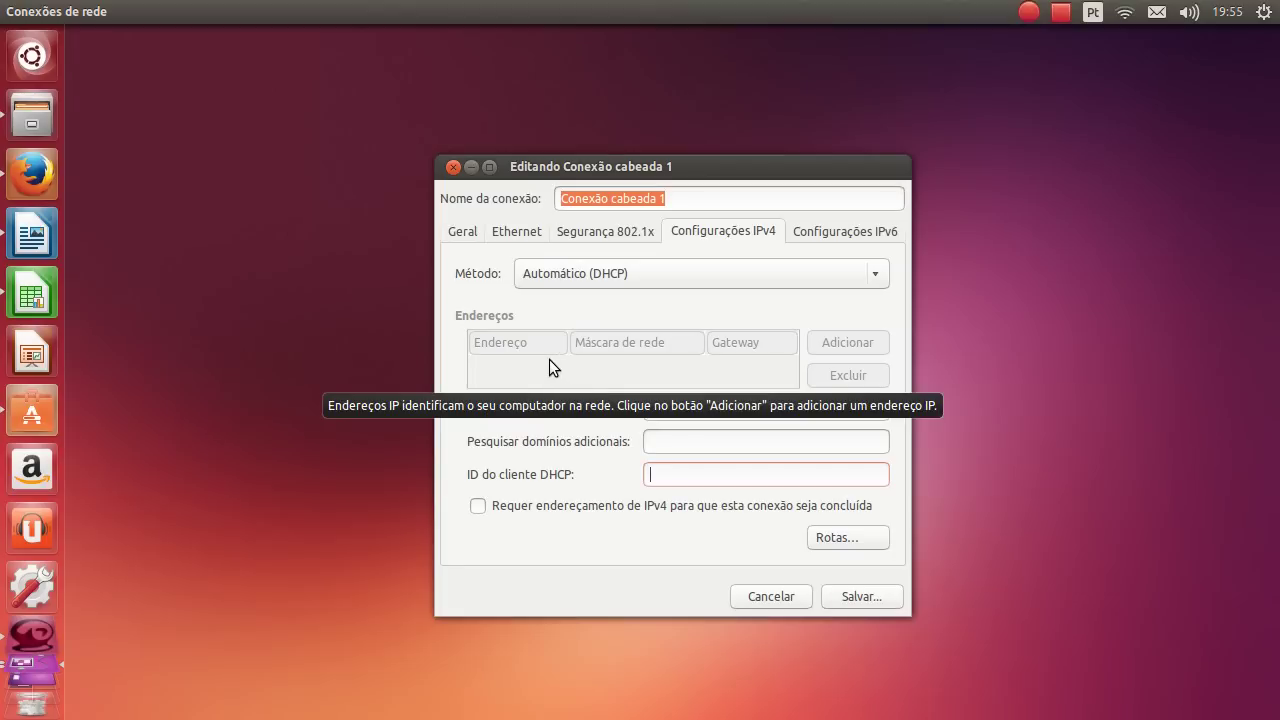
{"action": "left_click", "coordinate": [691, 279]}
{"action": "left_click", "coordinate": [680, 325]}
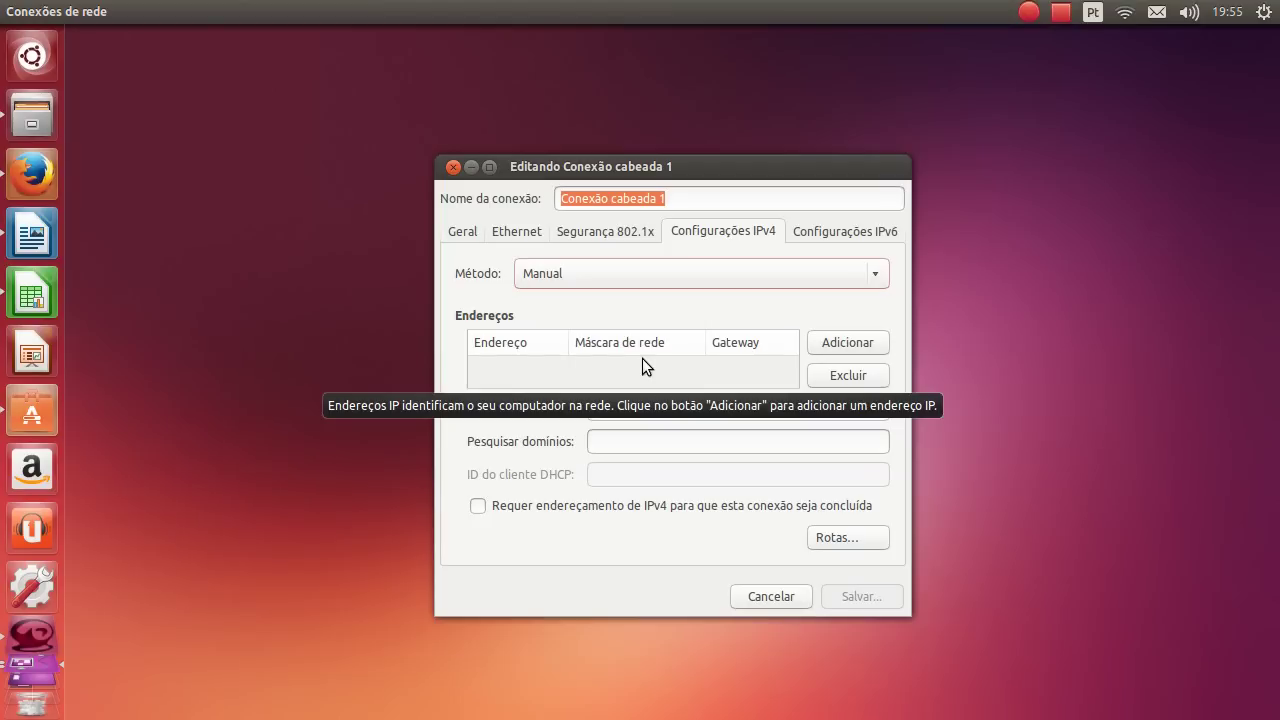
Step: Review the wired connection's IPv6 settings and close the network connection windows without saving
{"action": "left_click", "coordinate": [803, 234]}
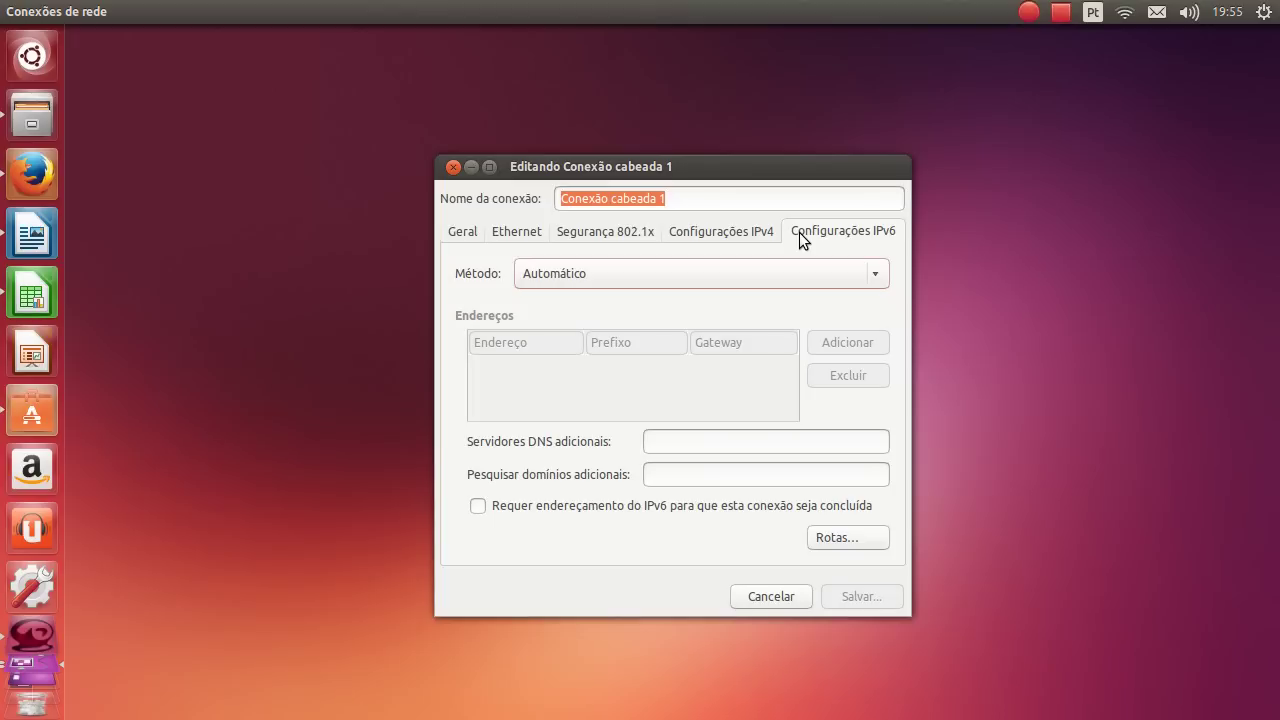
{"action": "left_click", "coordinate": [452, 168]}
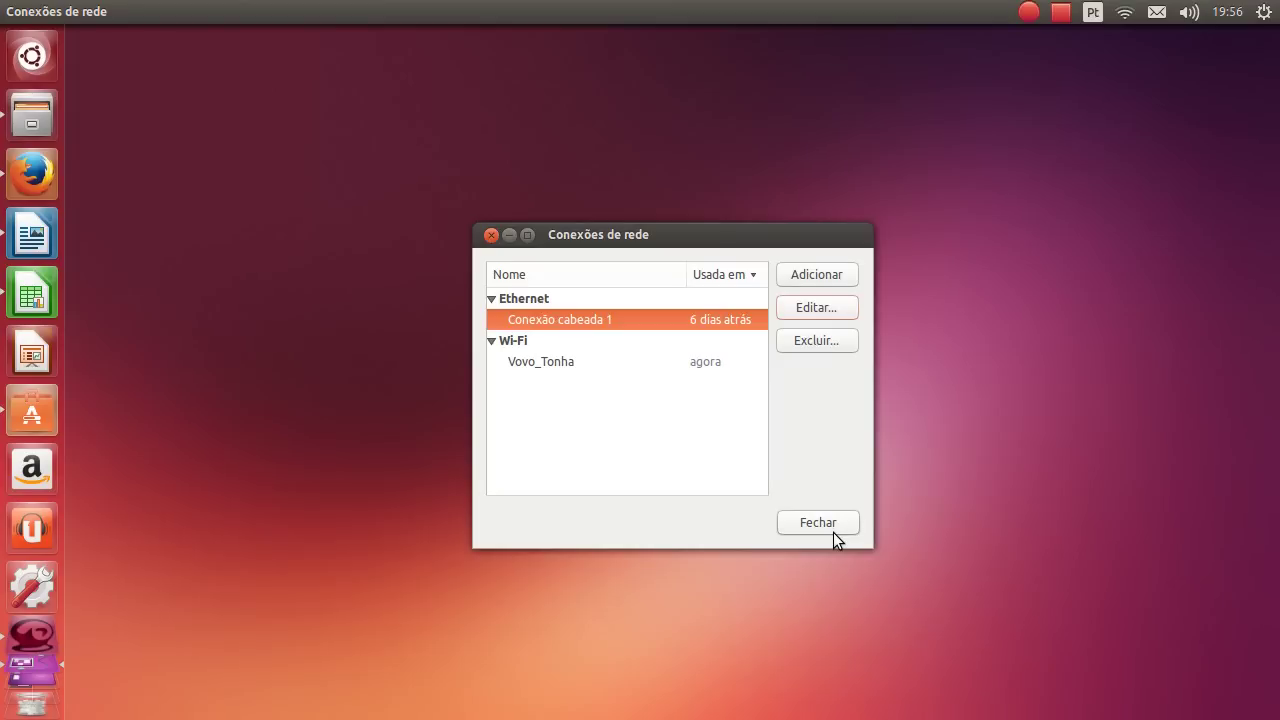
{"action": "left_click", "coordinate": [833, 532]}
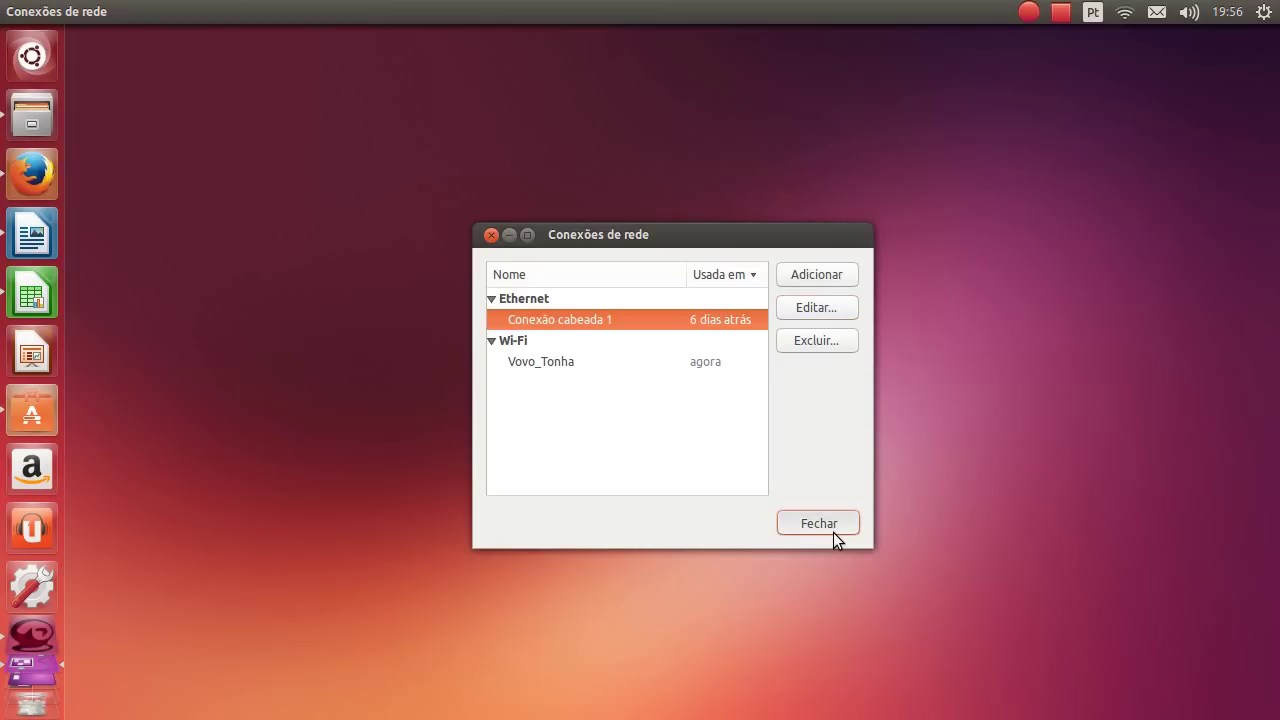